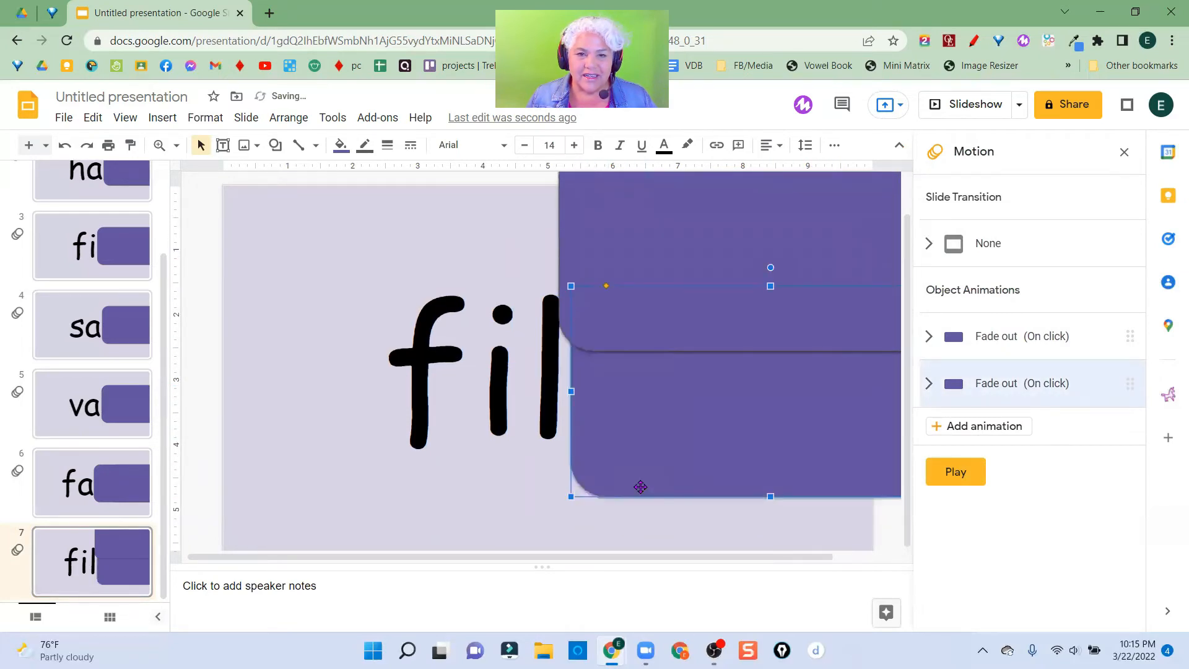
# Move the upper purple cover on the "film" slide so only "fi" shows, and preview the slide's animations
pyautogui.click(739, 292)
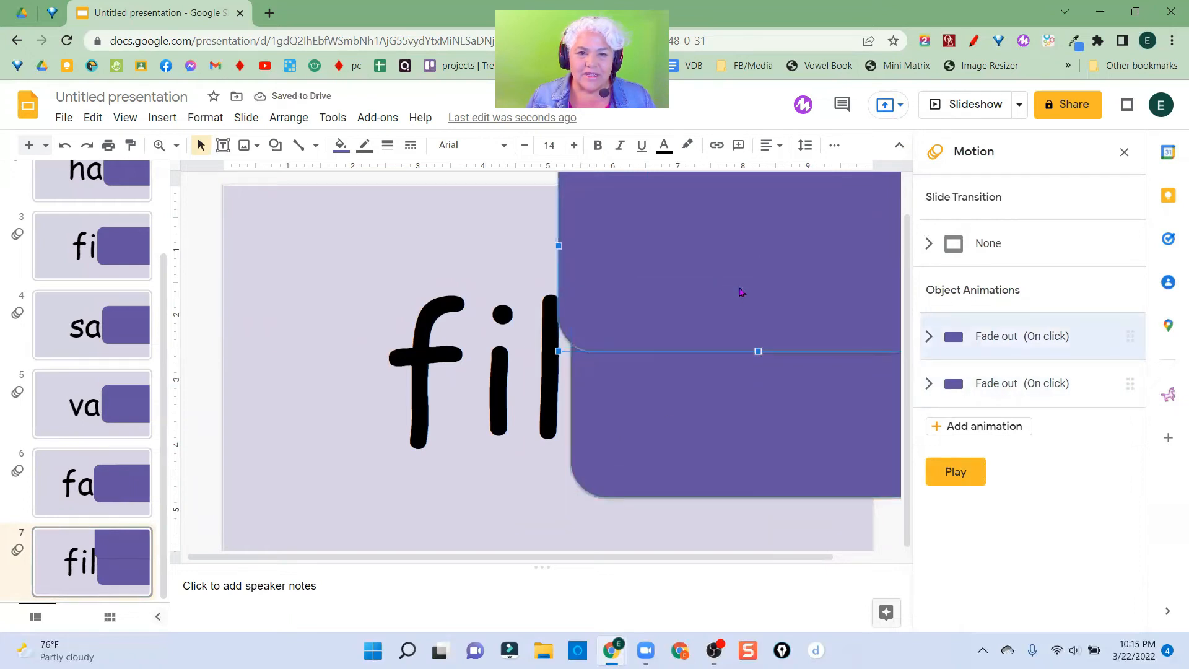
pyautogui.moveTo(744, 275); pyautogui.dragTo(702, 420)
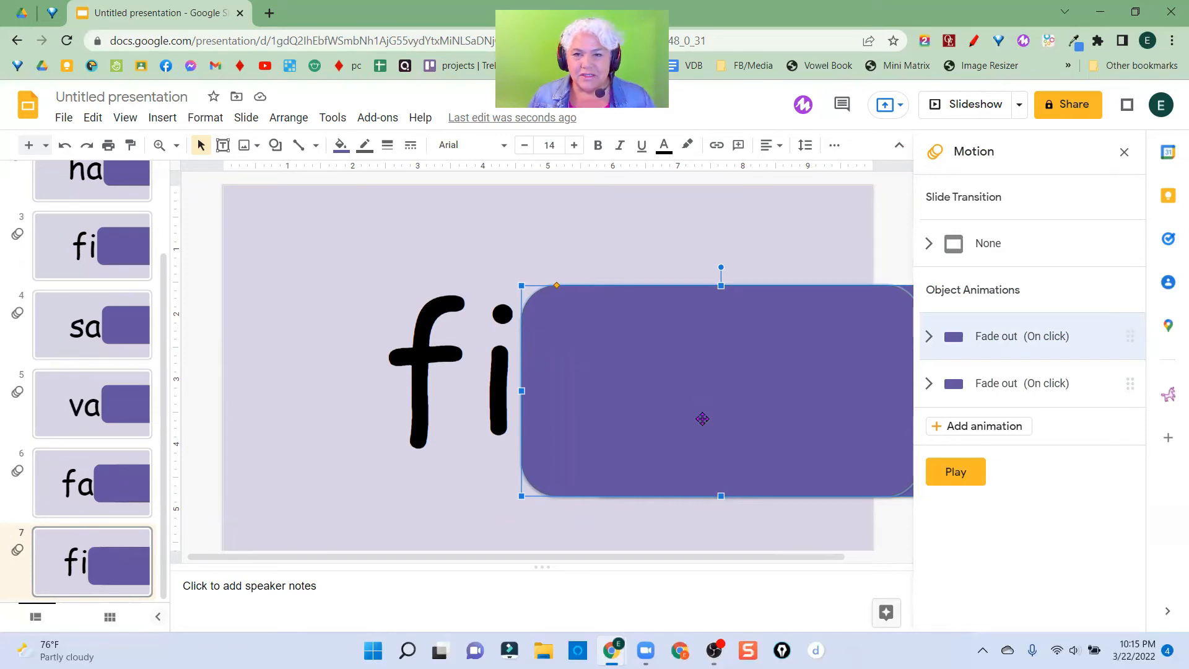
pyautogui.click(969, 483)
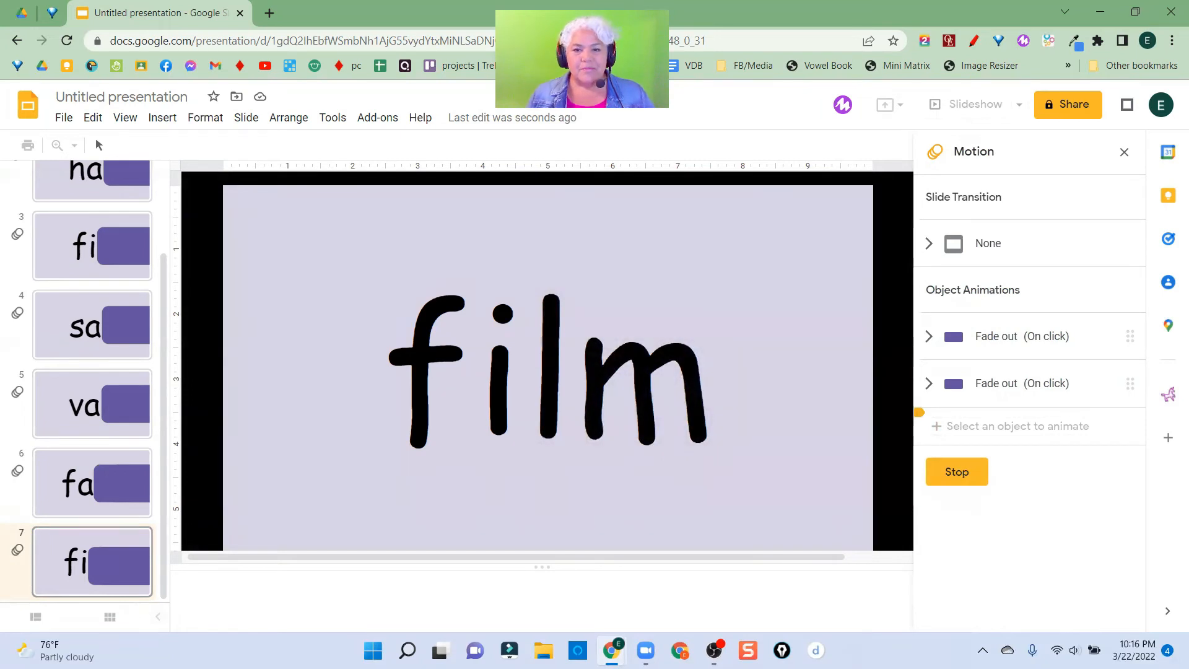
pyautogui.click(972, 484)
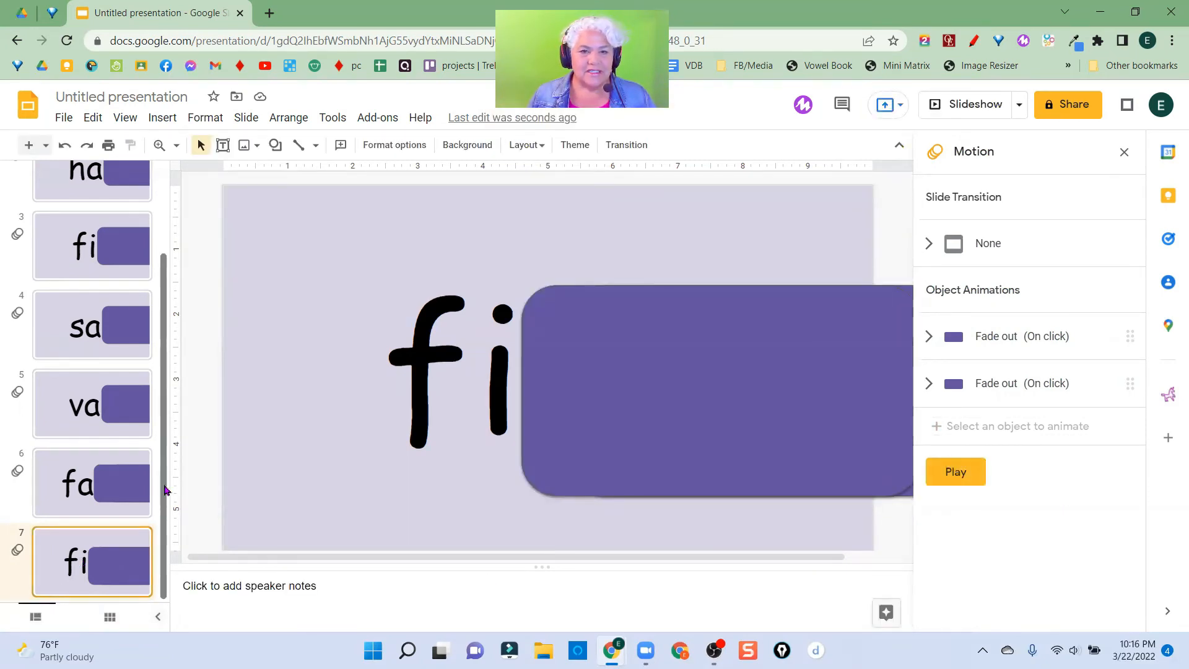
# Duplicate the "film" slide and move both purple covers up to expose the word on the copy
pyautogui.hotkey('ctrl', 'd')
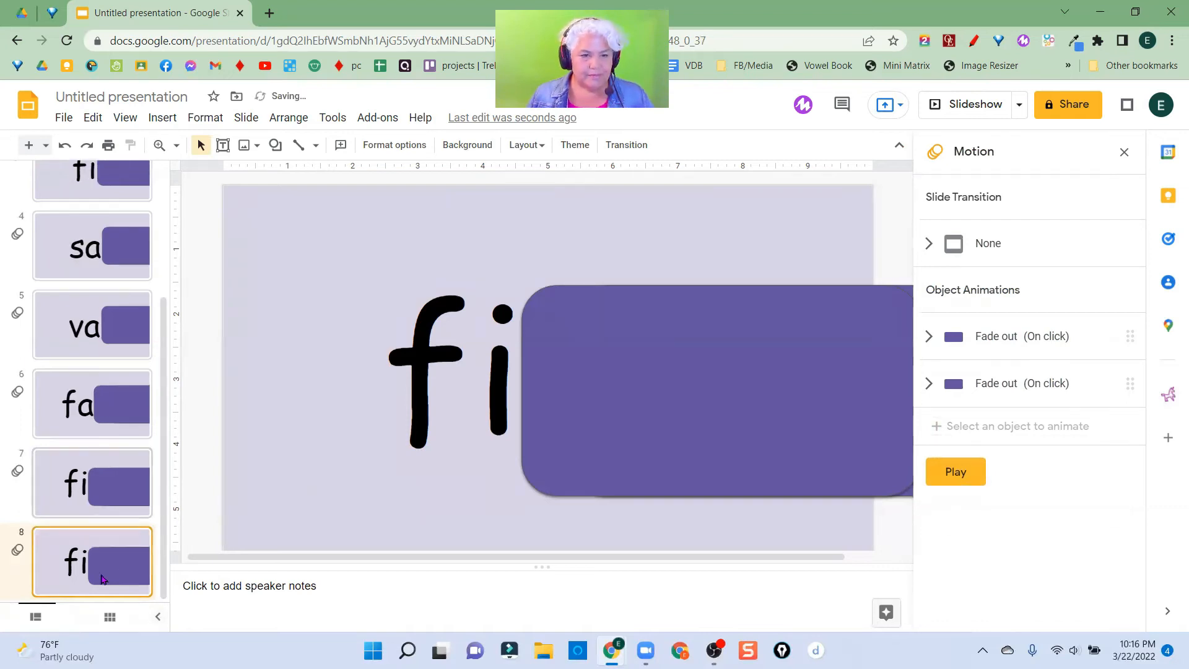
pyautogui.moveTo(653, 376); pyautogui.dragTo(661, 265)
pyautogui.click(721, 422)
pyautogui.moveTo(721, 423); pyautogui.dragTo(752, 296)
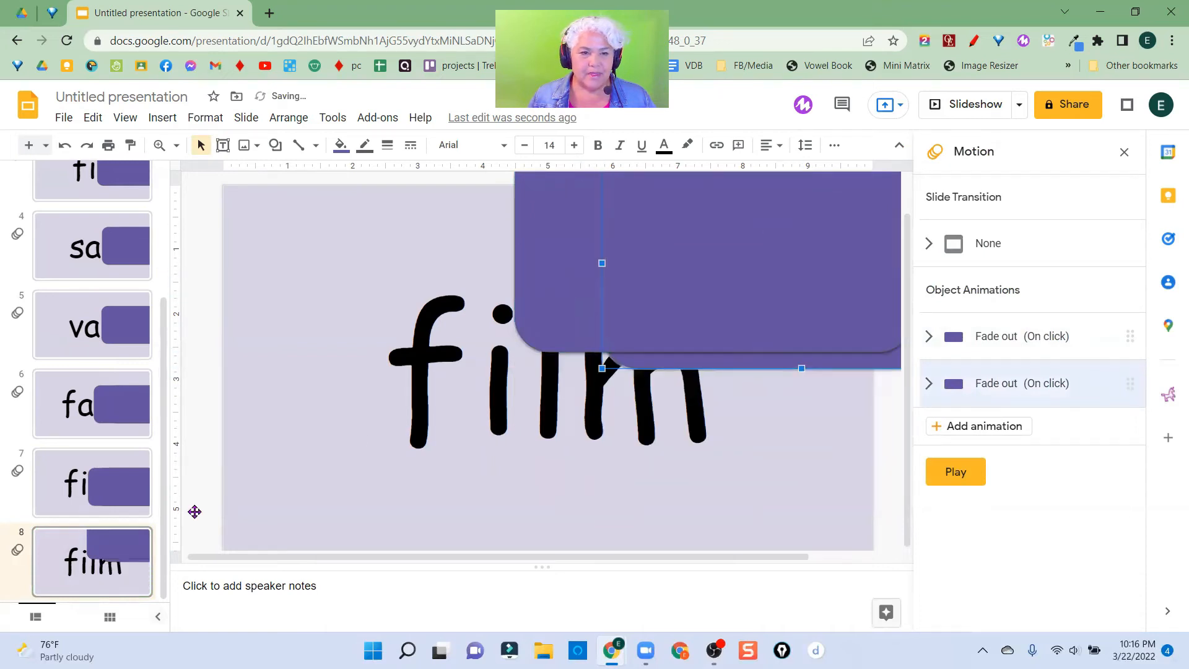
# Duplicate slide 8 twice to make more template slides with the covers moved up
pyautogui.click(105, 564)
pyautogui.hotkey('ctrl', 'd')
pyautogui.hotkey('ctrl', 'd')
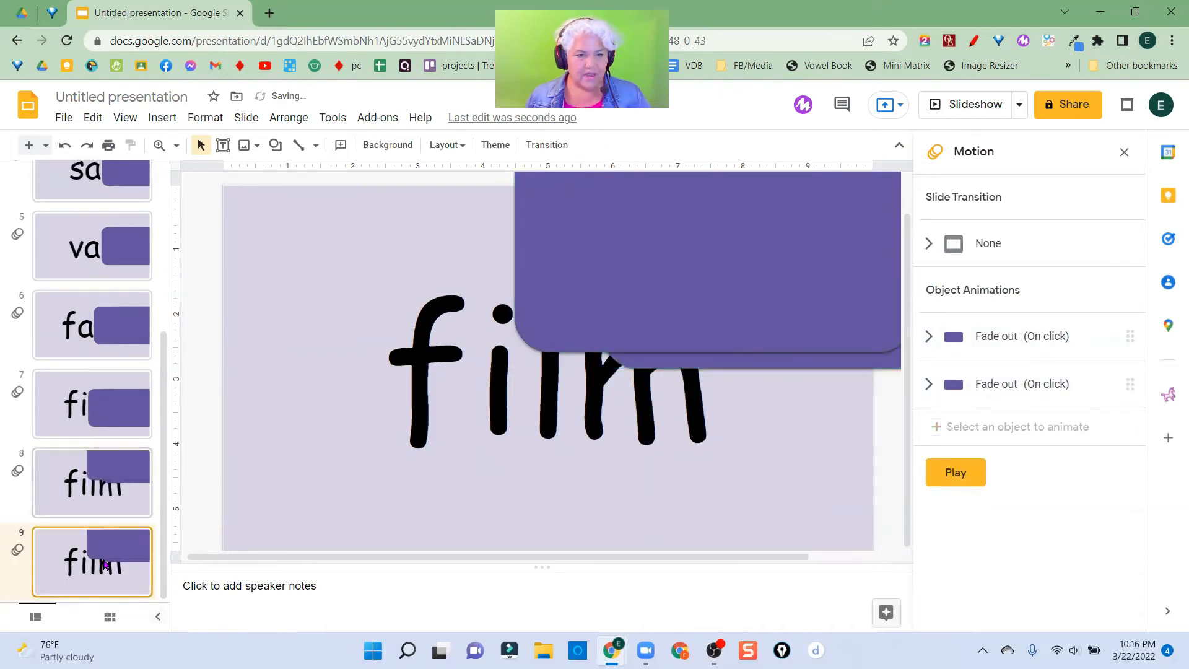
# Replace the word "film" on slide 8 with "past"
pyautogui.click(82, 406)
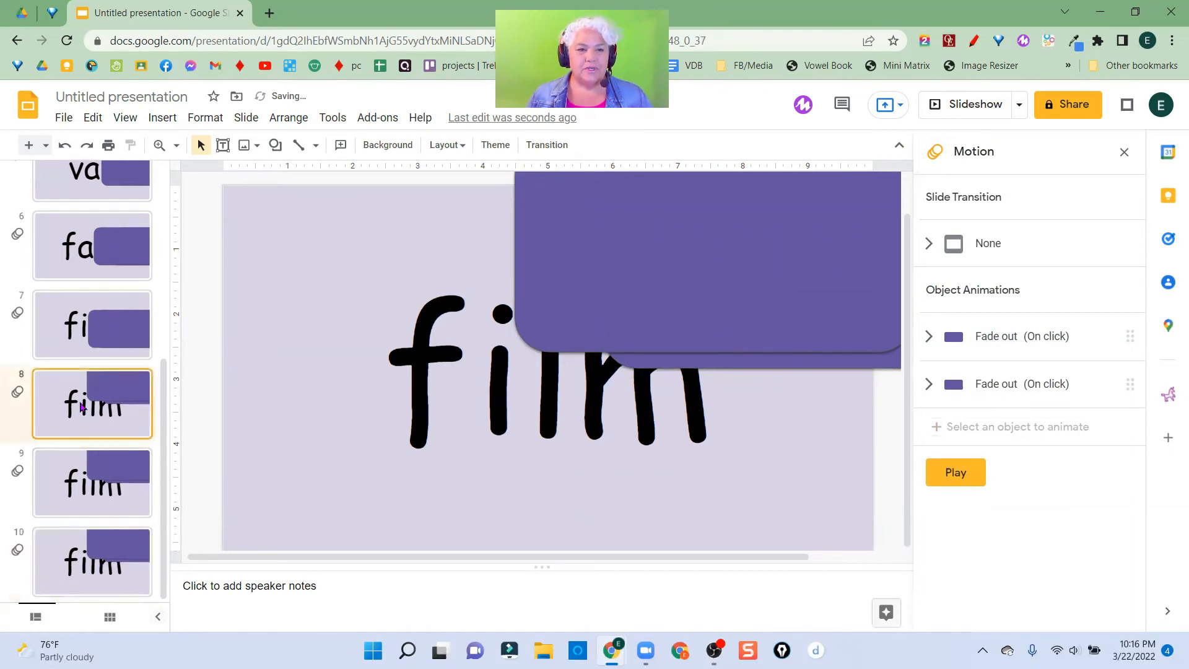
pyautogui.doubleClick(407, 399)
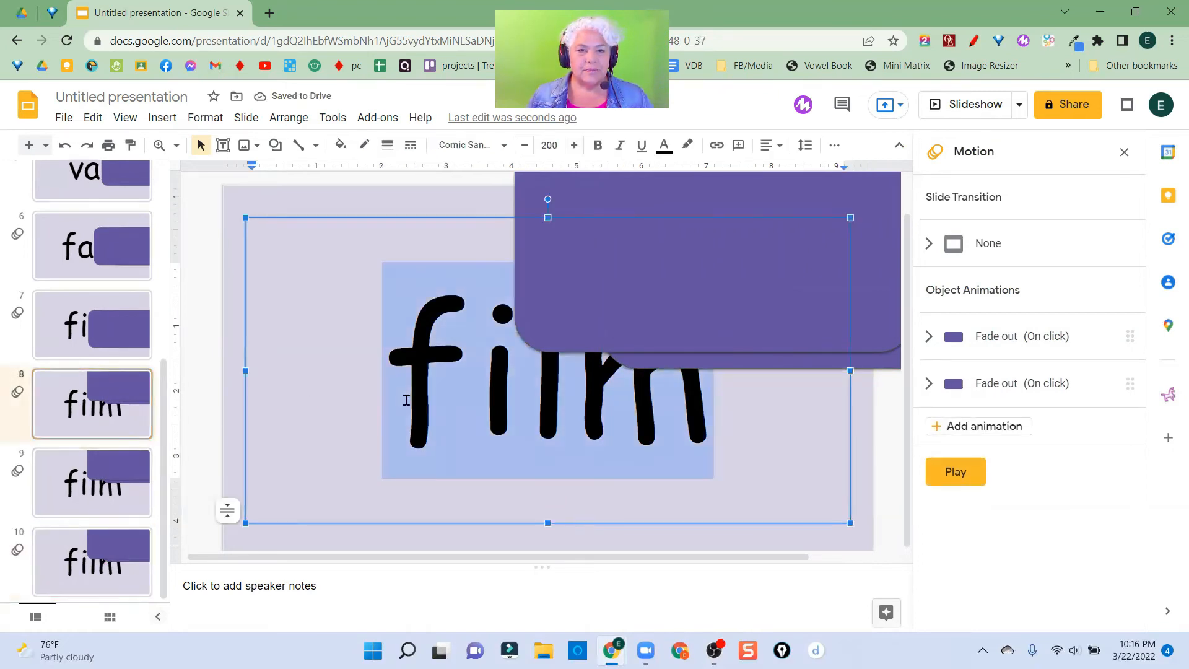
pyautogui.write('past')
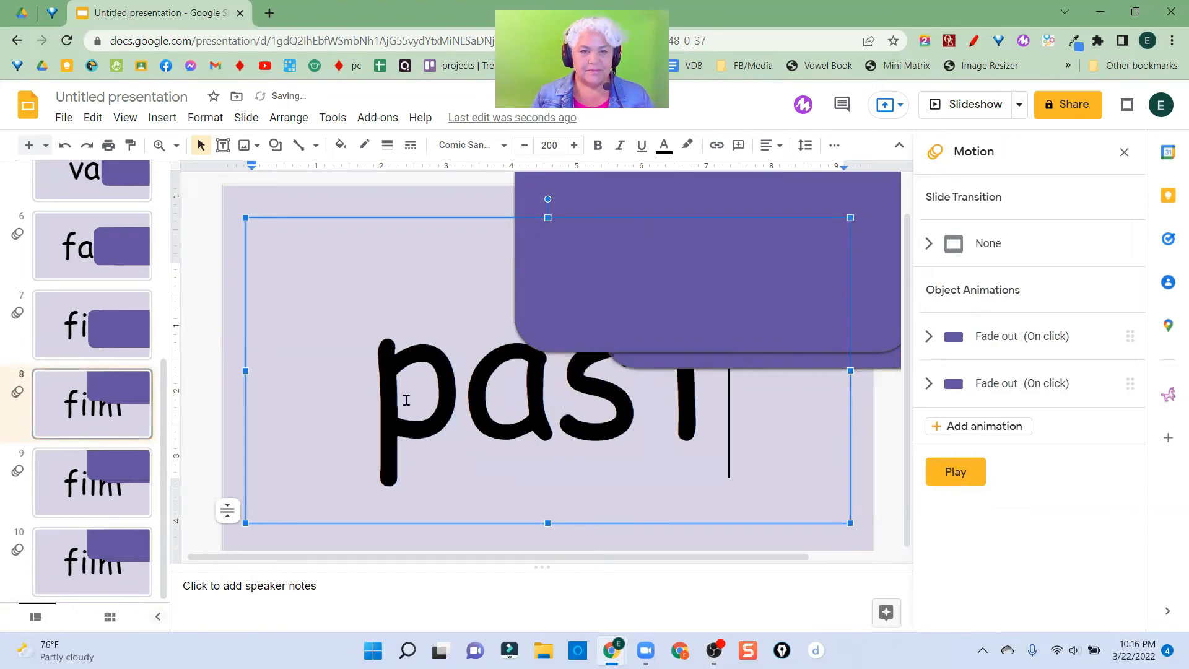
# Move both purple covers down over the end of "past" so that only "pa" shows
pyautogui.click(721, 360)
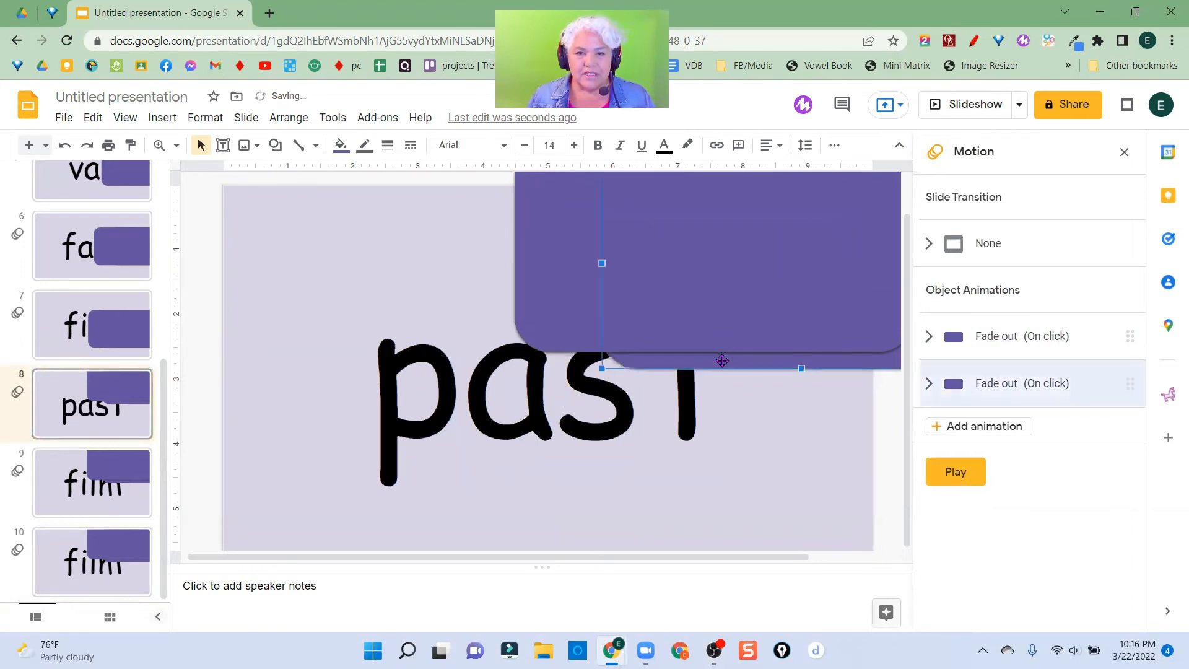
pyautogui.moveTo(724, 365); pyautogui.dragTo(760, 468)
pyautogui.moveTo(735, 254); pyautogui.dragTo(777, 382)
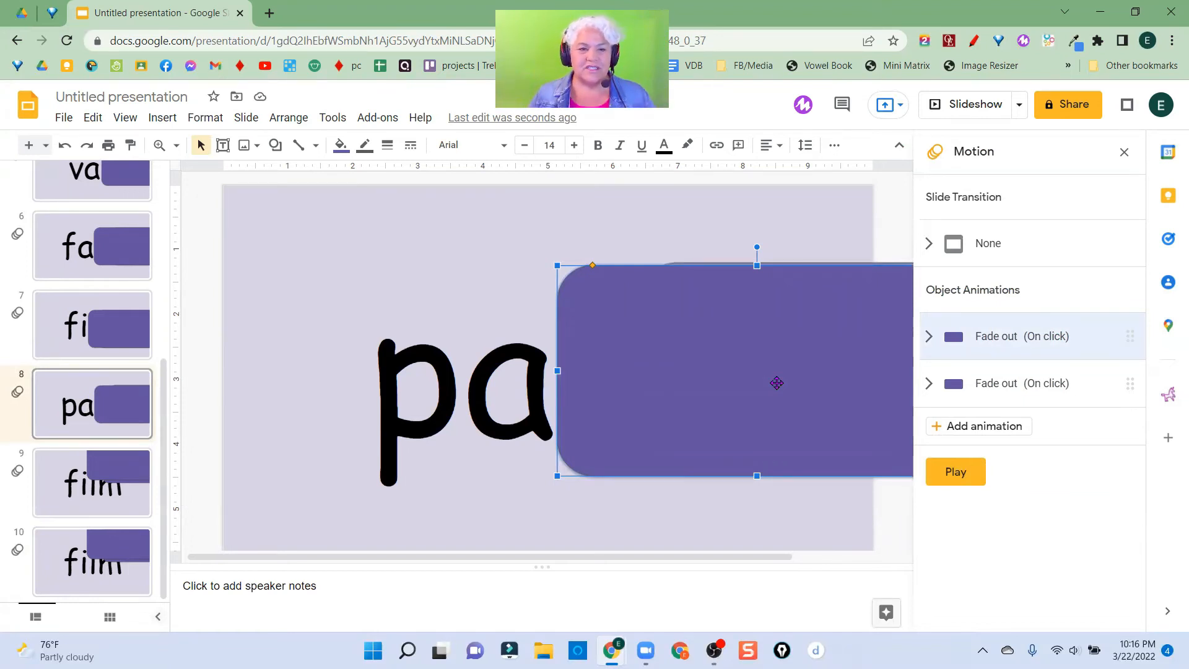
# Duplicate slide 10 and replace the word on the new slide 11 with "hope"
pyautogui.click(92, 496)
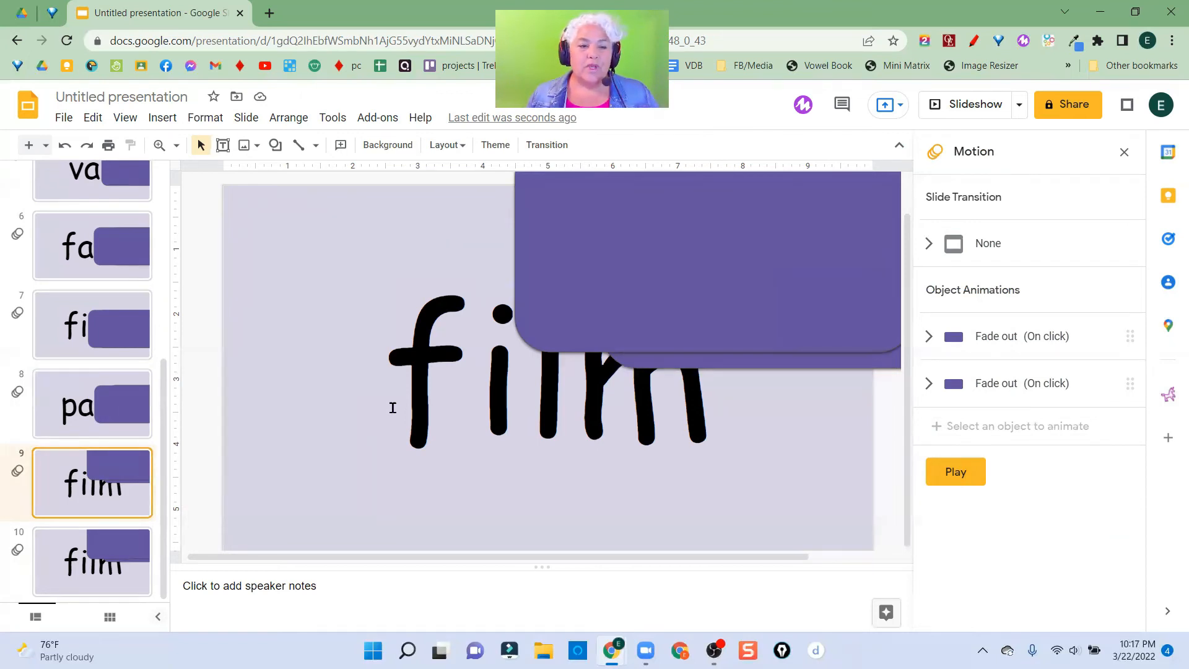
pyautogui.click(96, 564)
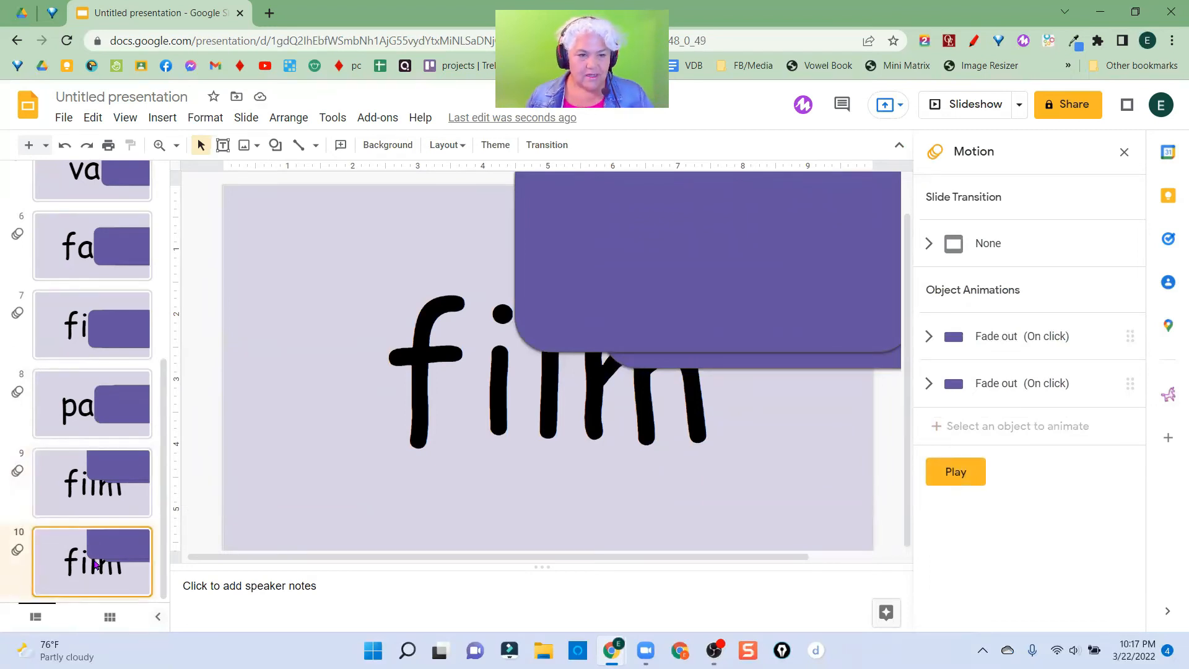
pyautogui.hotkey('ctrl', 'd')
pyautogui.click(586, 460)
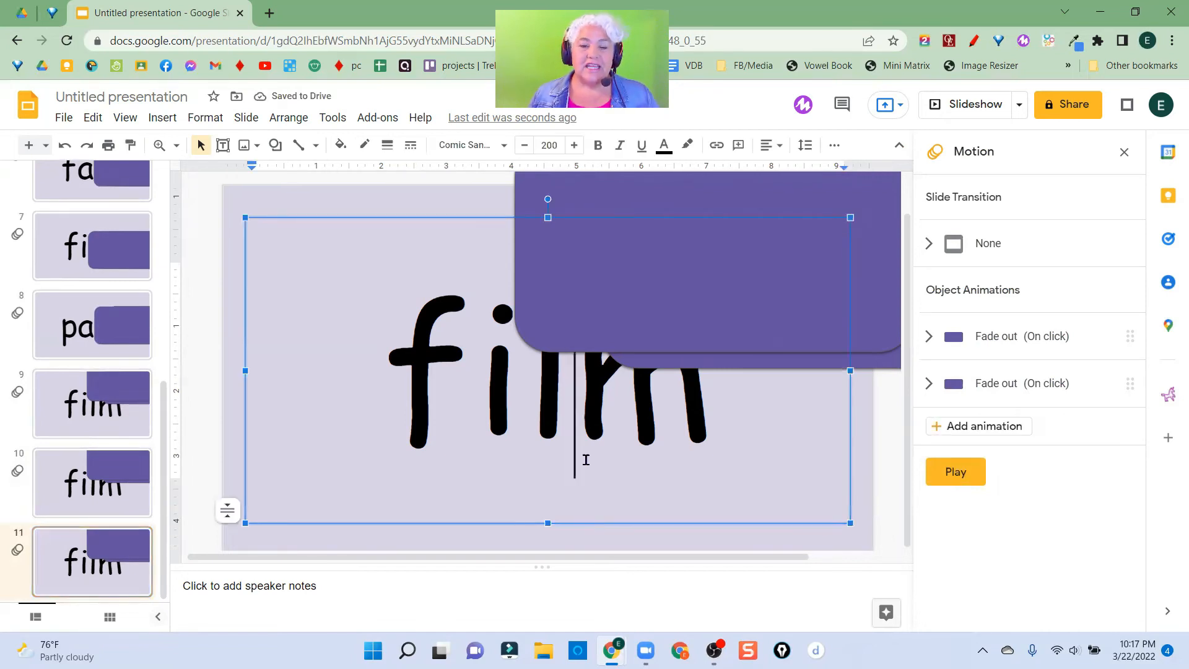
pyautogui.moveTo(710, 419); pyautogui.dragTo(351, 407)
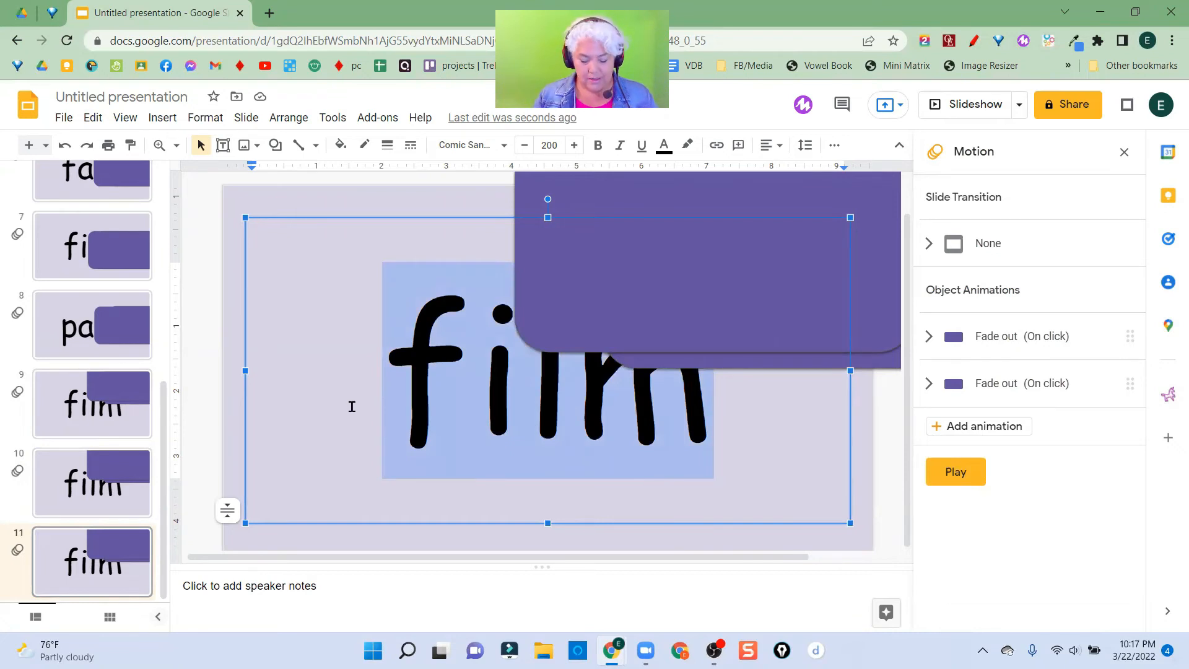
pyautogui.write('hope')
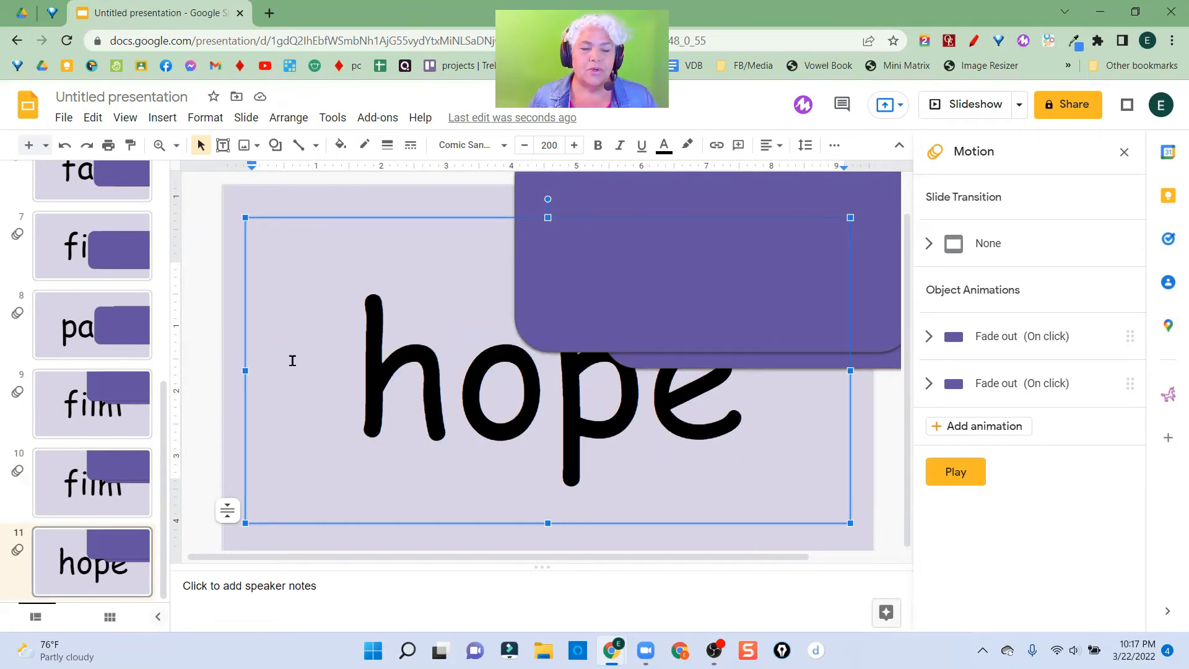
# Close the Motion pane and move the front purple cover over the "h" of "hope"
pyautogui.click(589, 297)
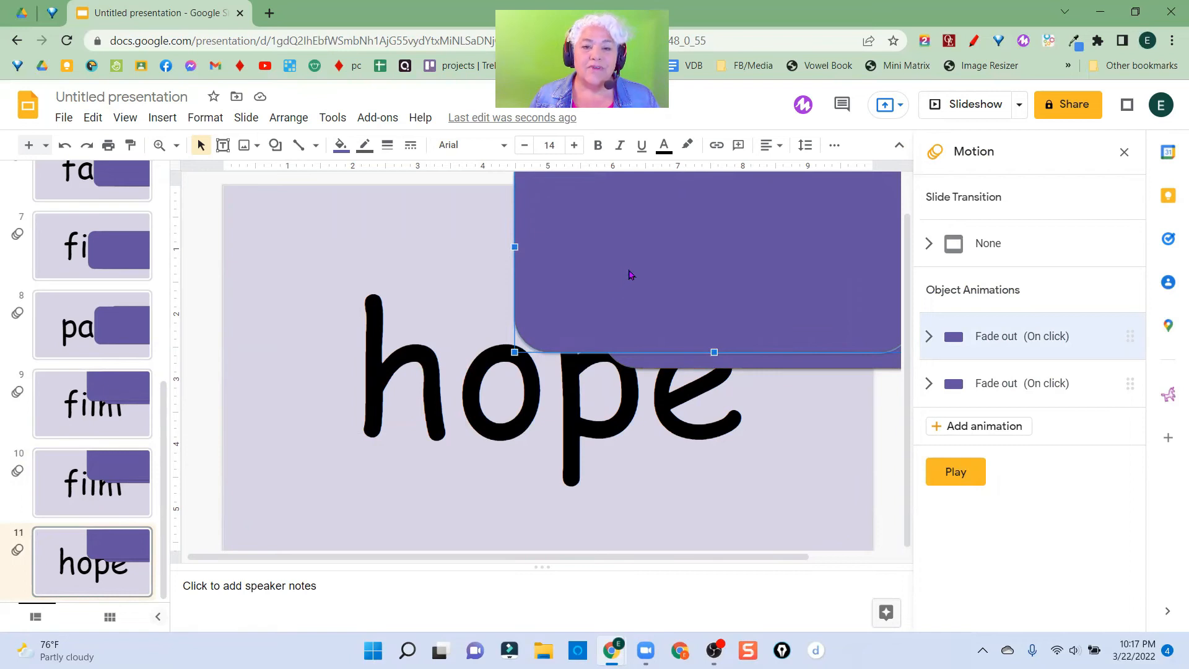
pyautogui.moveTo(615, 277); pyautogui.dragTo(166, 405)
pyautogui.moveTo(611, 264); pyautogui.dragTo(577, 280)
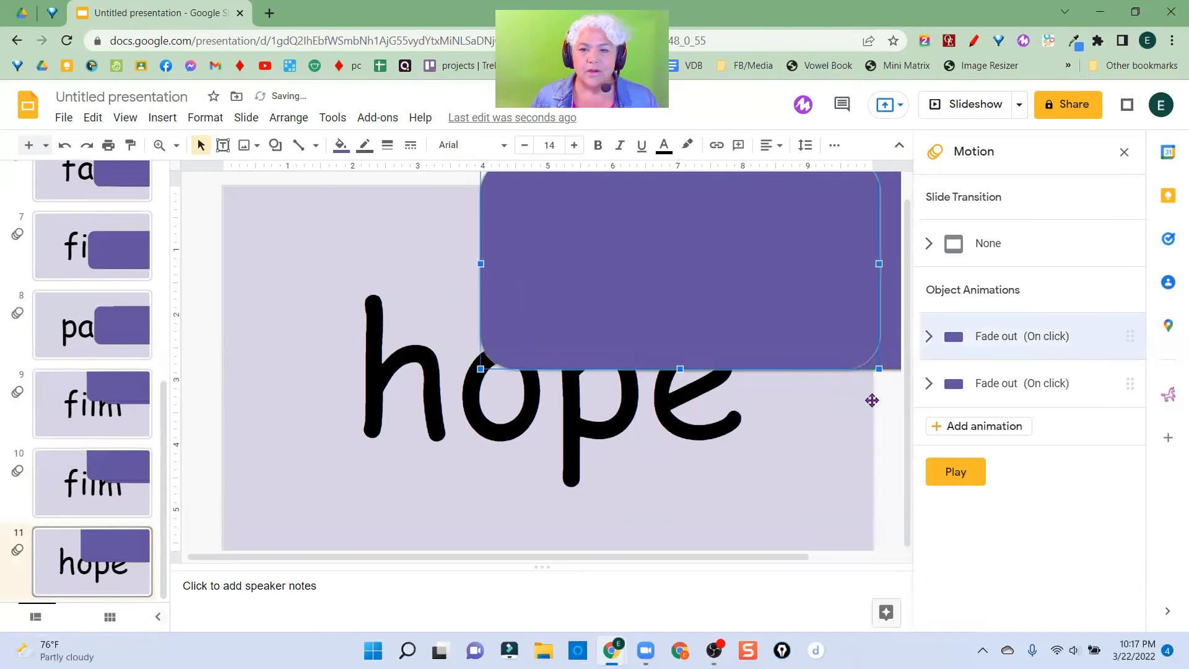
pyautogui.click(1125, 152)
pyautogui.moveTo(727, 285); pyautogui.dragTo(300, 402)
# Narrow the other purple cover to the width of the "p" in "hope" and place it over that letter
pyautogui.click(827, 311)
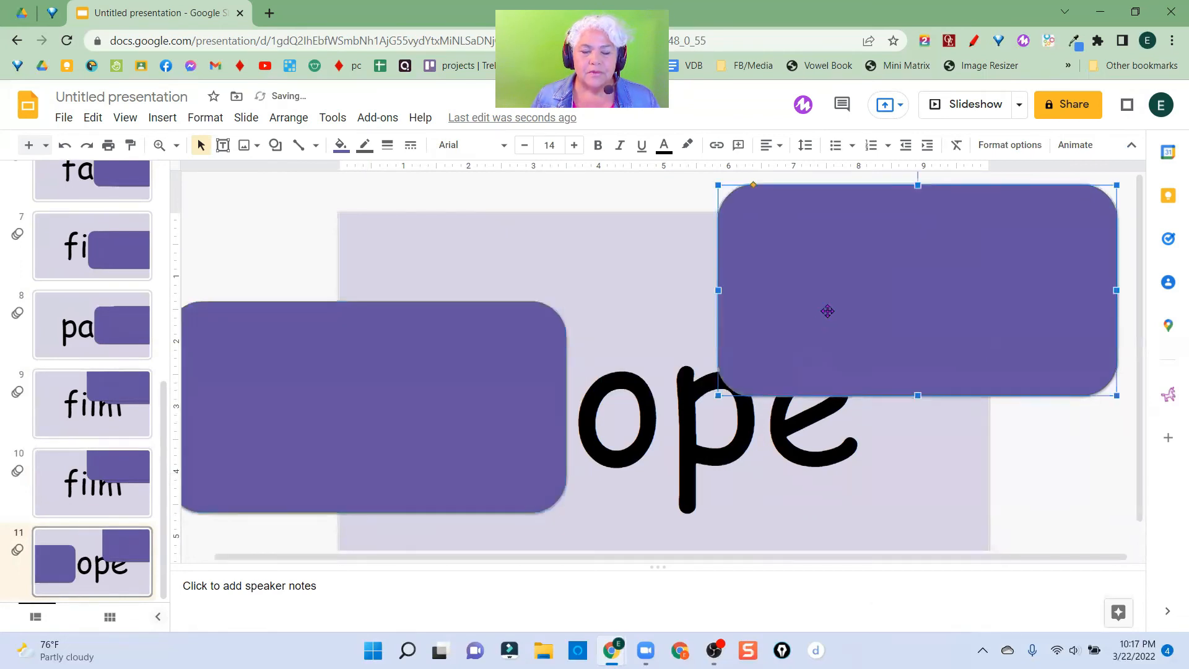
pyautogui.moveTo(1117, 287); pyautogui.dragTo(804, 328)
pyautogui.moveTo(773, 290); pyautogui.dragTo(759, 416)
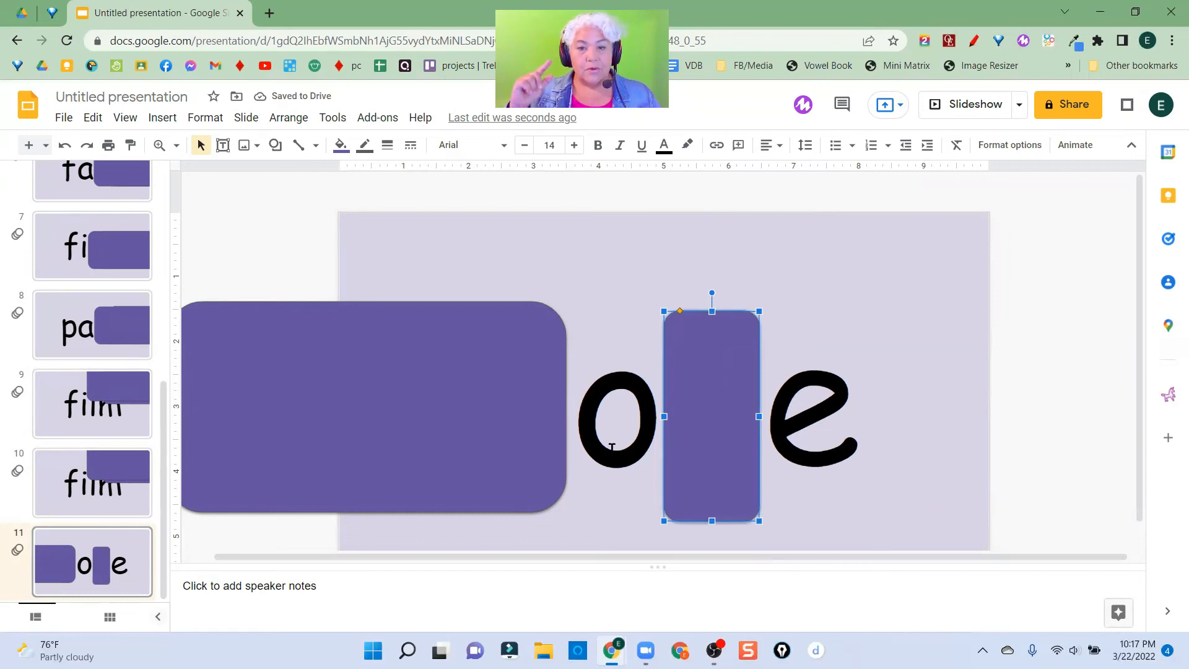
pyautogui.moveTo(709, 414); pyautogui.dragTo(710, 404)
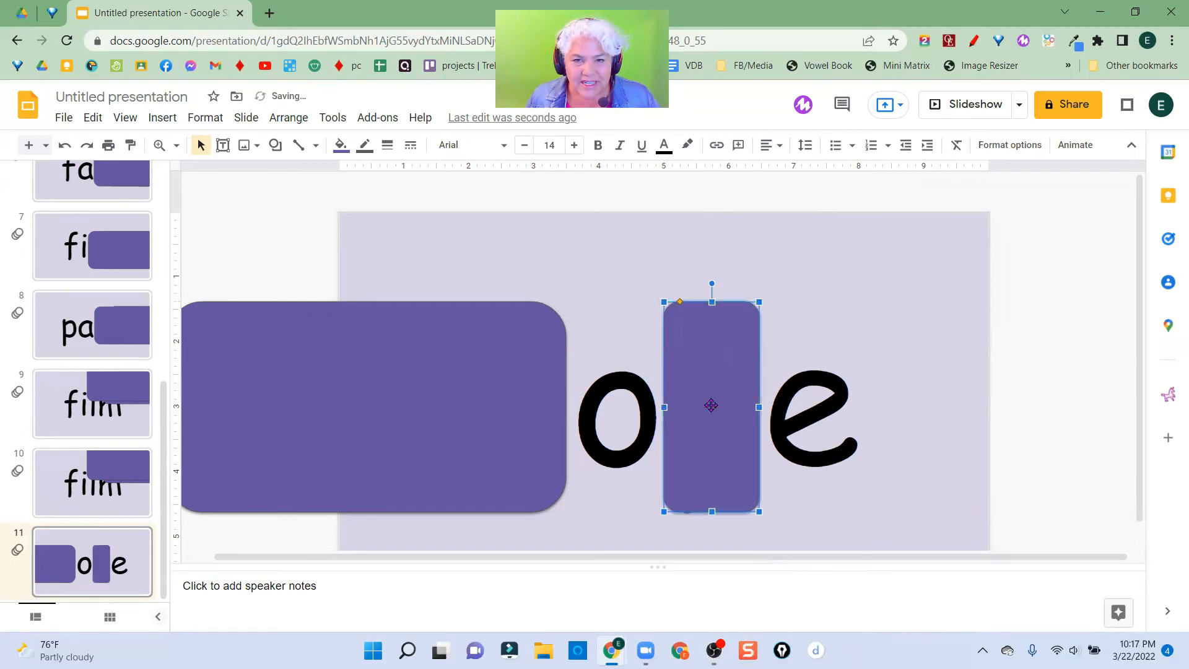
# Set the fill and outline of the large cover over the "h" to the light purple of the slide background
pyautogui.click(443, 384)
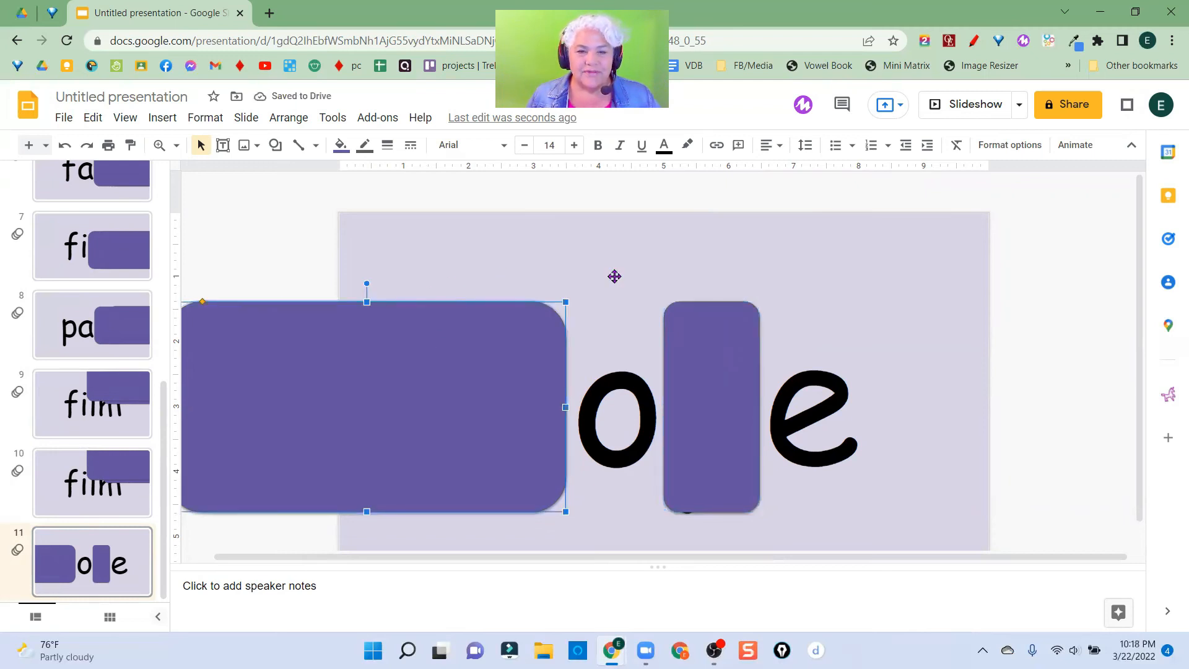
pyautogui.click(341, 146)
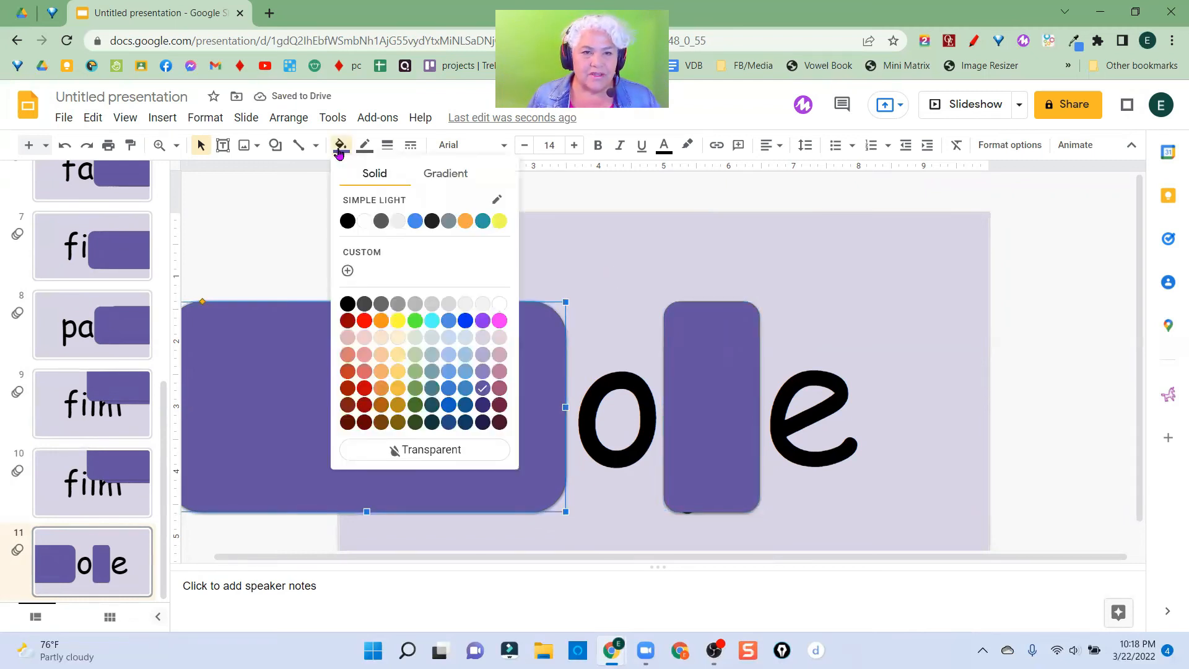
pyautogui.click(484, 342)
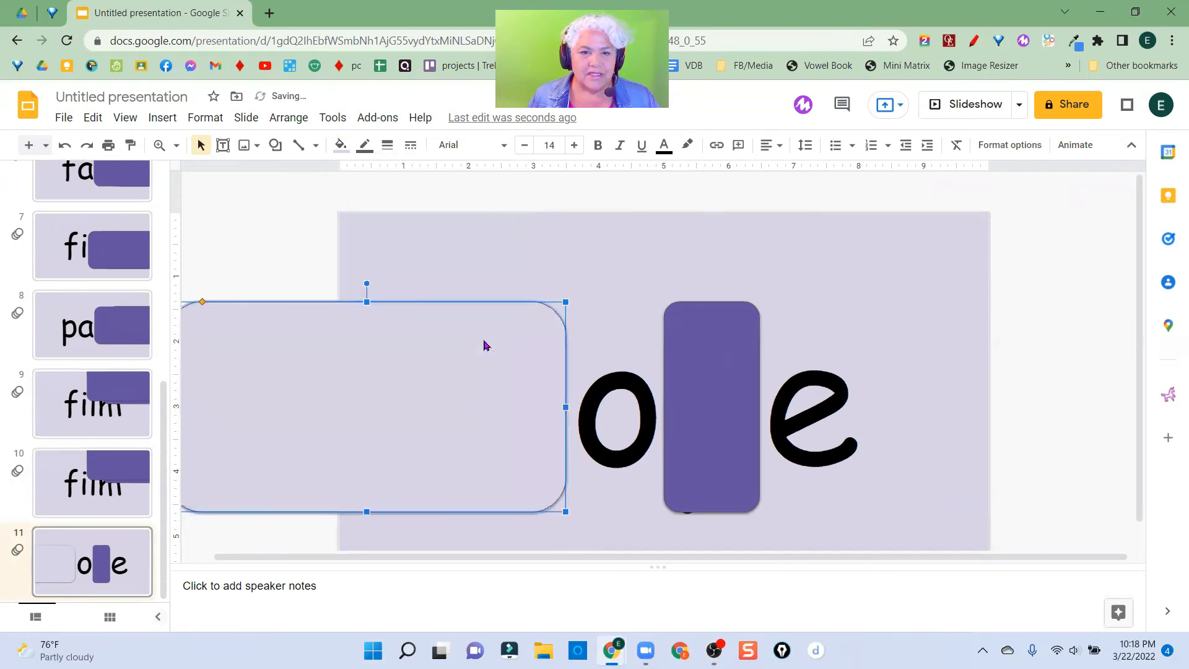
pyautogui.click(365, 146)
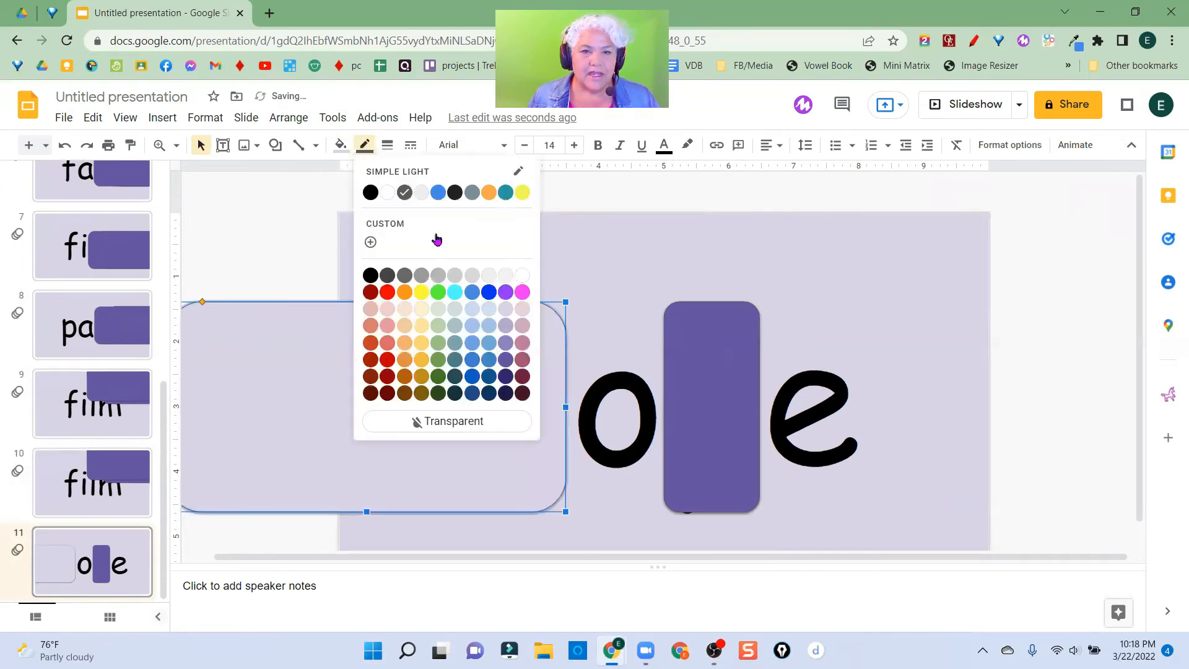
pyautogui.click(503, 311)
# Set the fill and outline of the narrow cover over the "p" to the same light purple
pyautogui.click(701, 370)
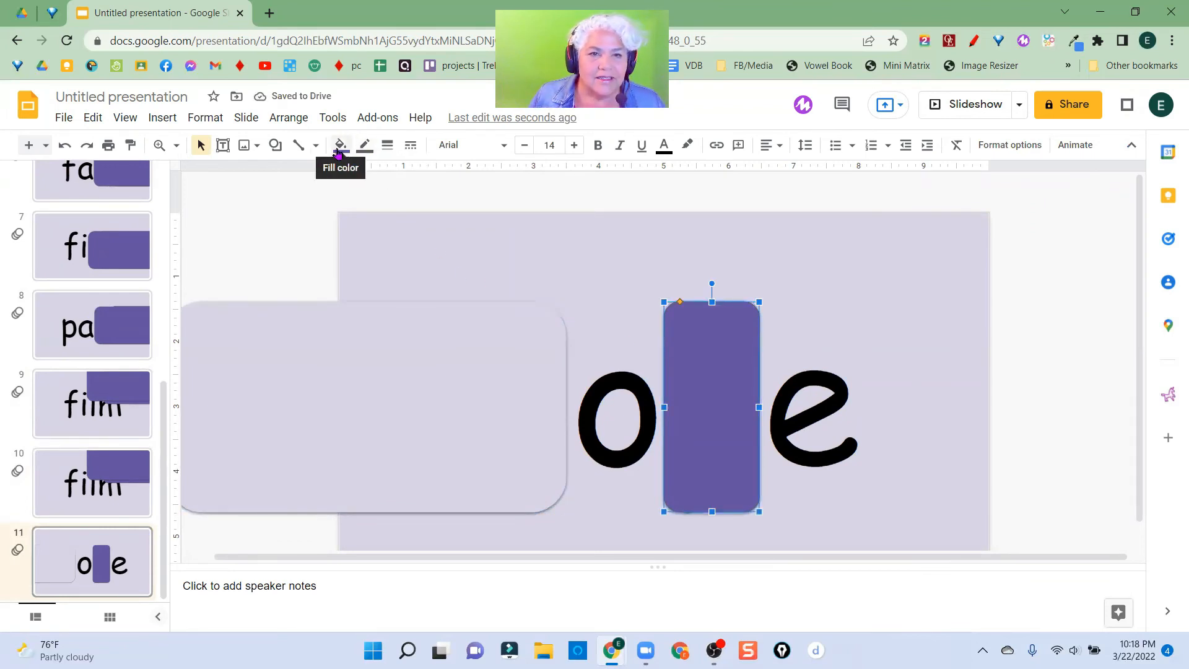
pyautogui.click(341, 146)
pyautogui.click(483, 339)
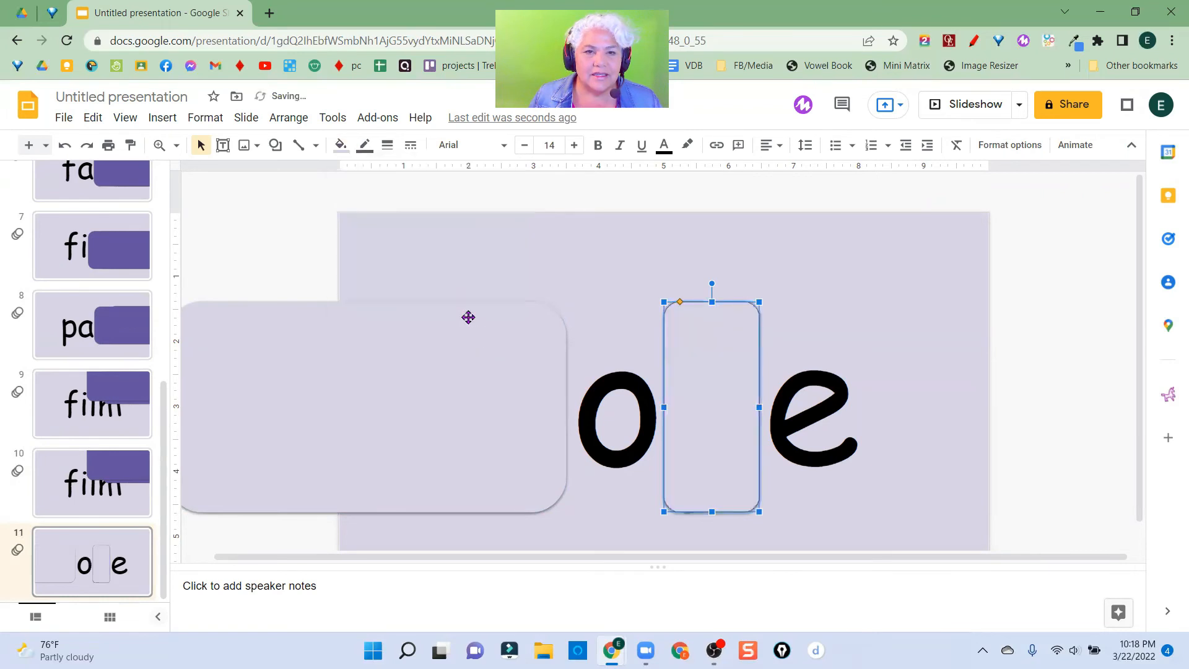
pyautogui.click(365, 152)
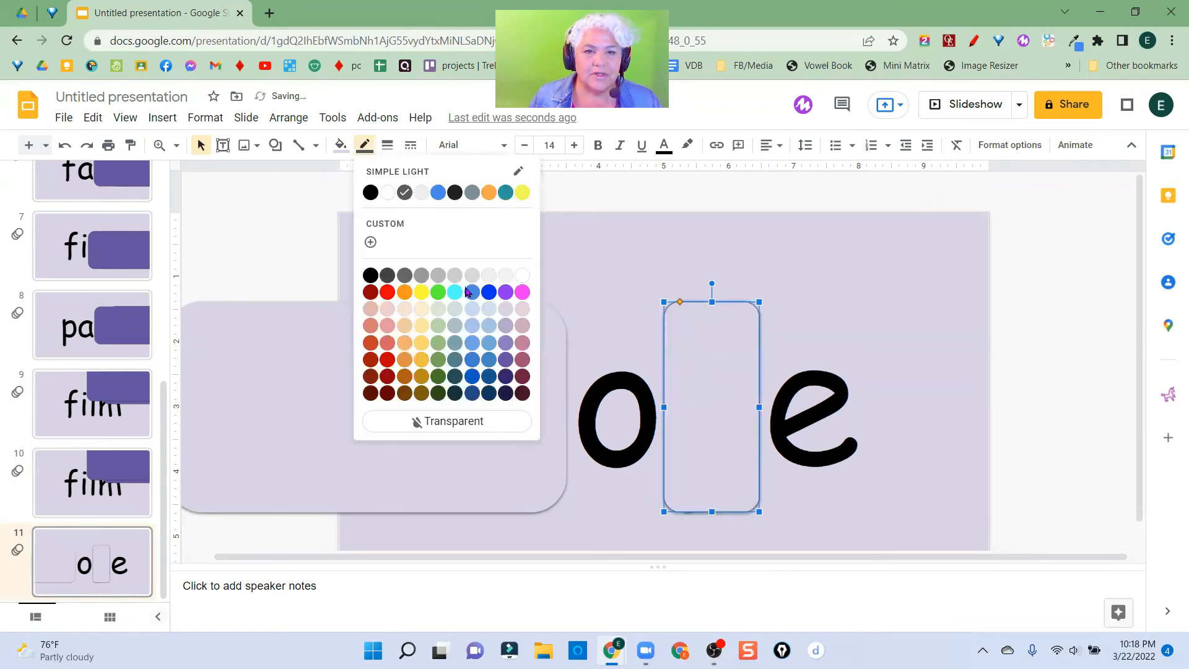
pyautogui.click(503, 310)
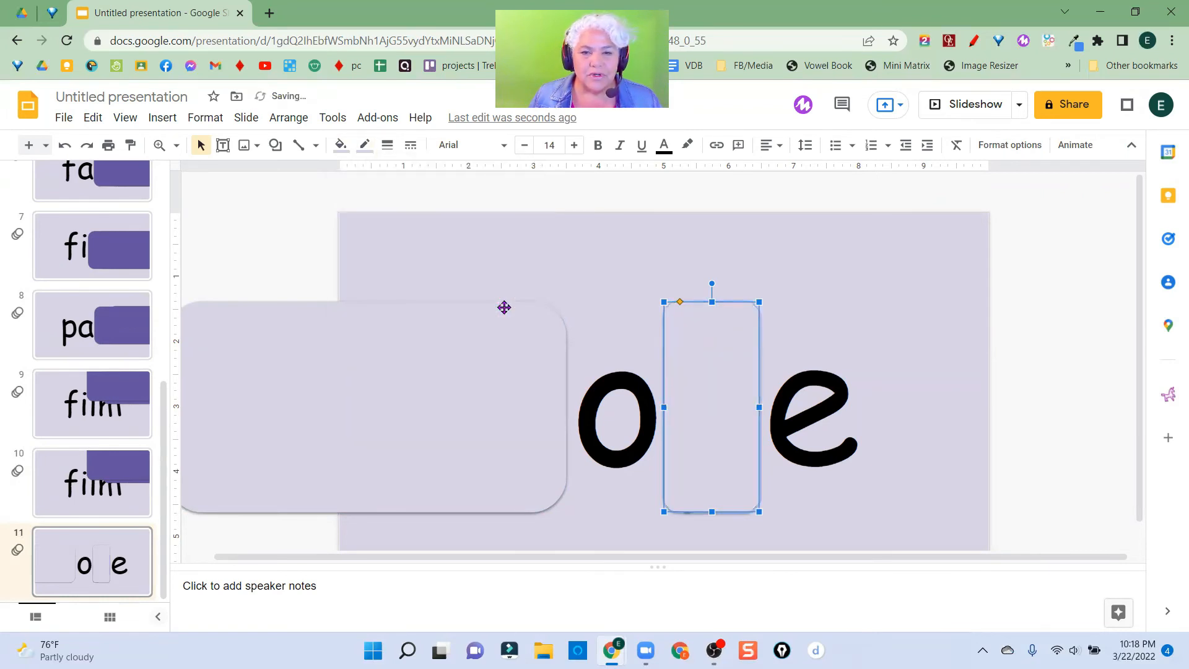
pyautogui.click(864, 295)
# Turn off the drop shadow on both the large and the narrow cover on the "hope" slide
pyautogui.click(531, 434)
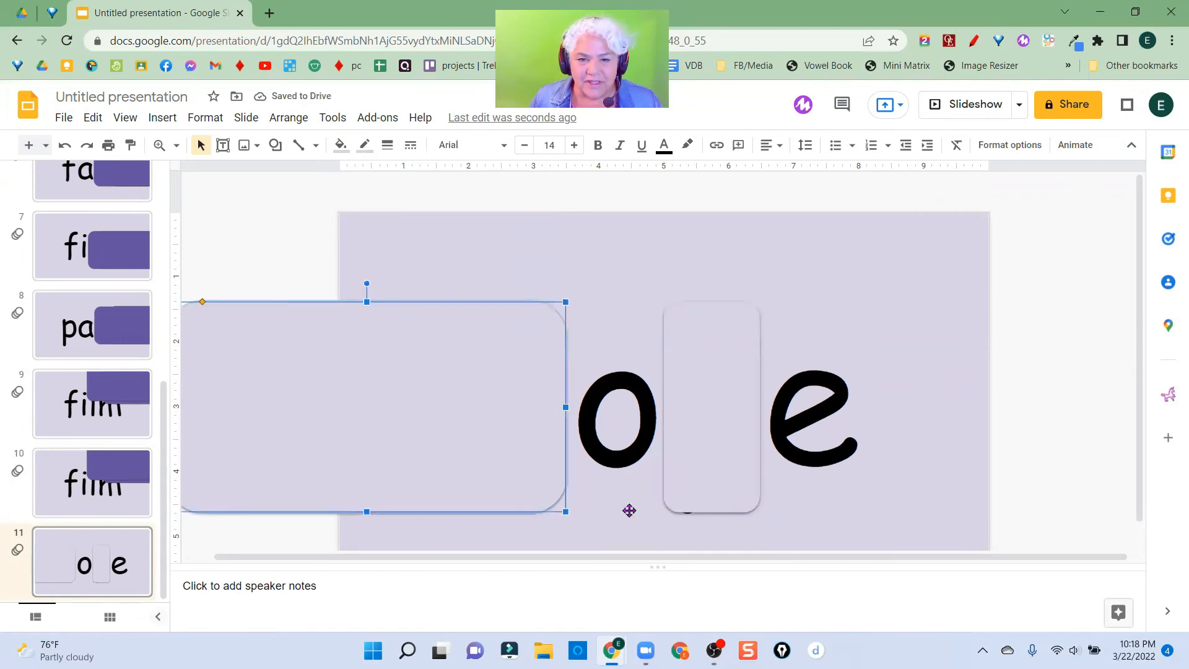
pyautogui.rightClick(518, 396)
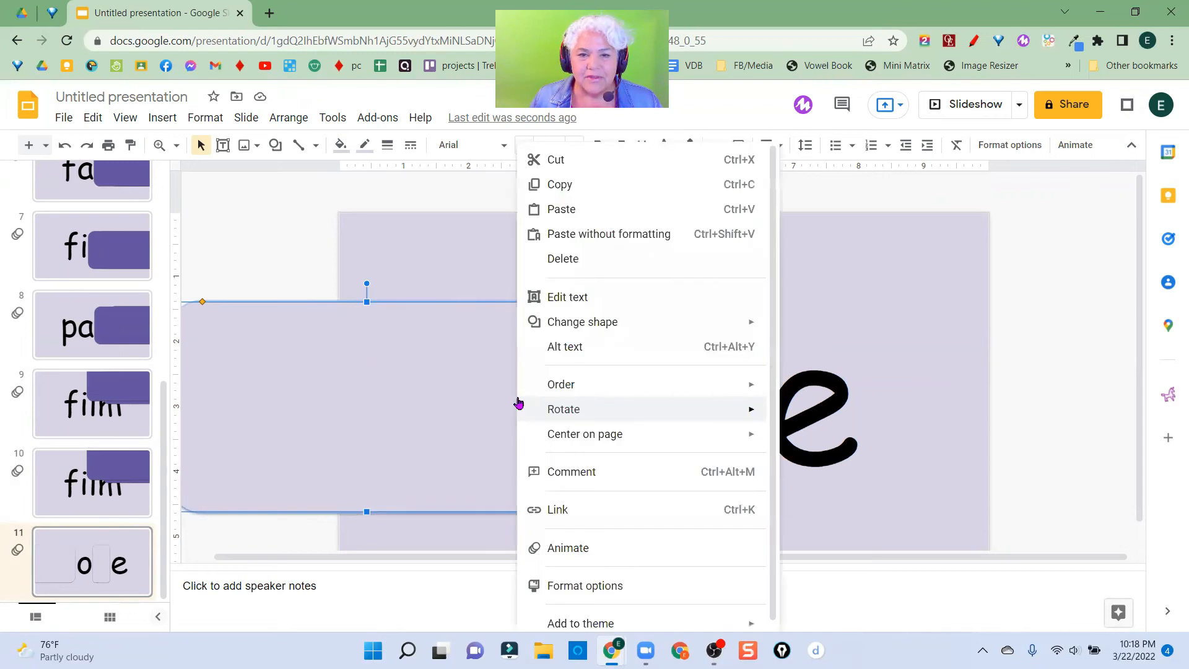
pyautogui.click(704, 585)
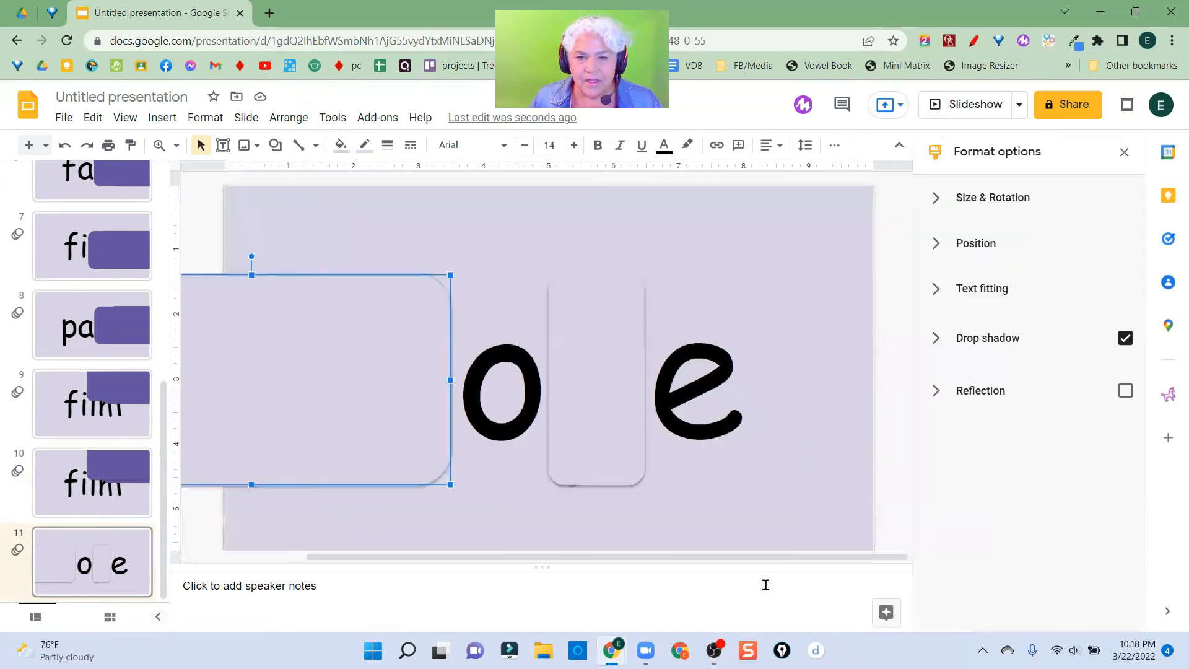
pyautogui.click(1125, 338)
pyautogui.click(632, 383)
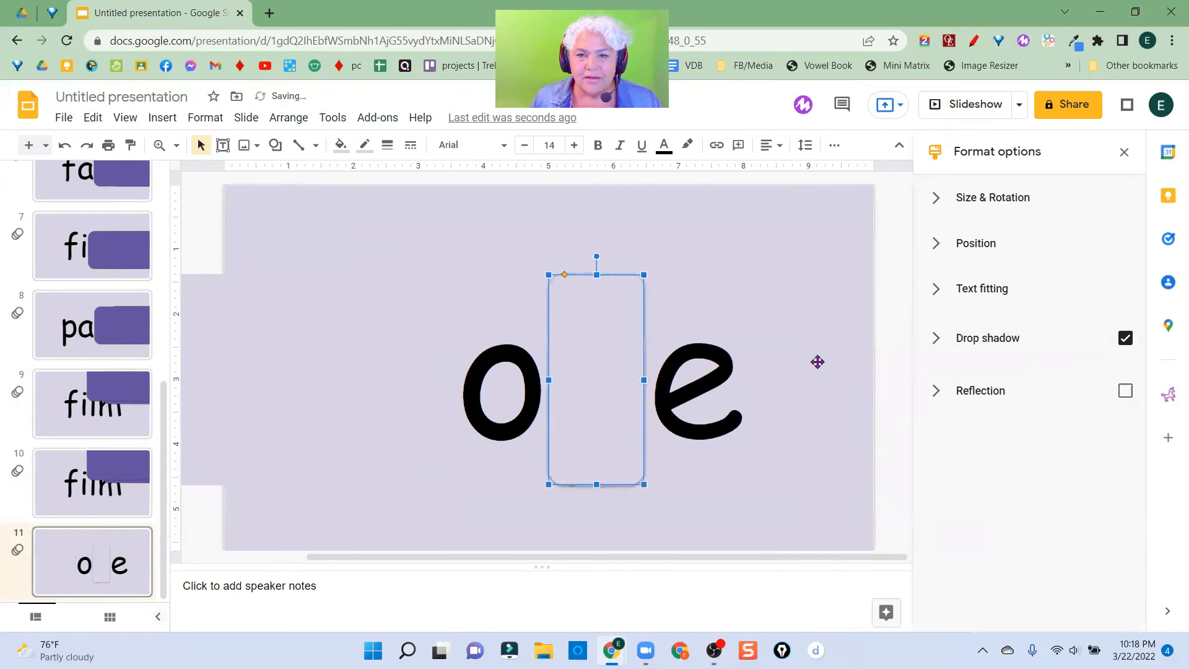
pyautogui.click(1126, 337)
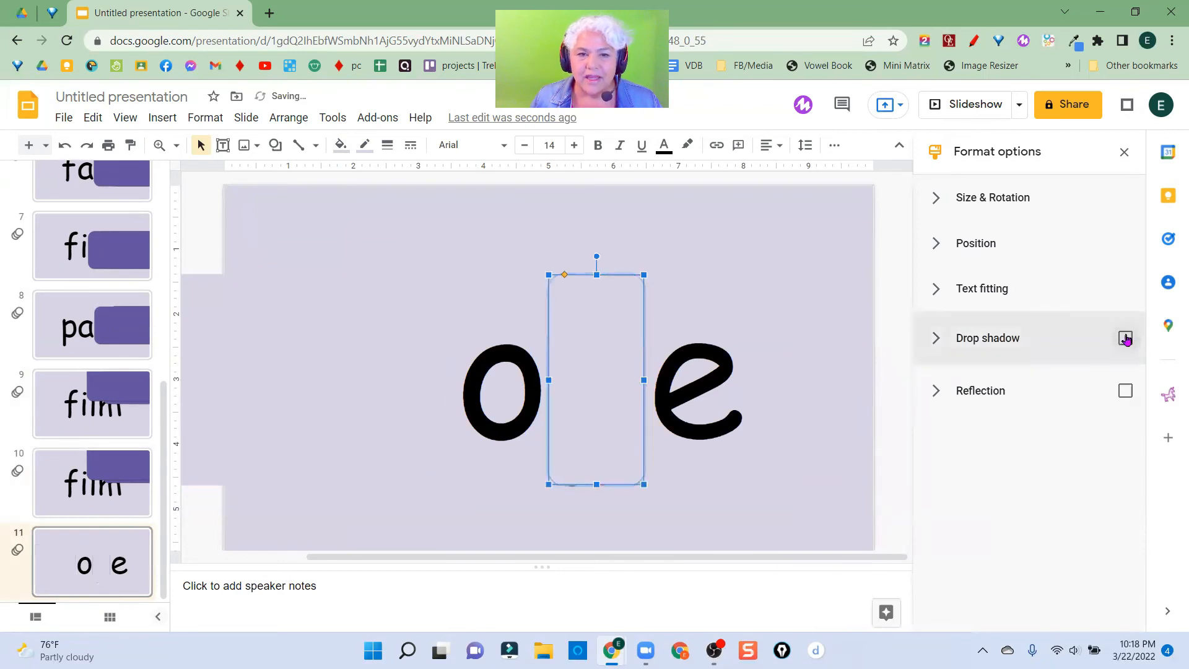
# Extend the lower edge of the narrow cover slightly downward so it hides the whole tail of the "p" in "hope"
pyautogui.click(826, 503)
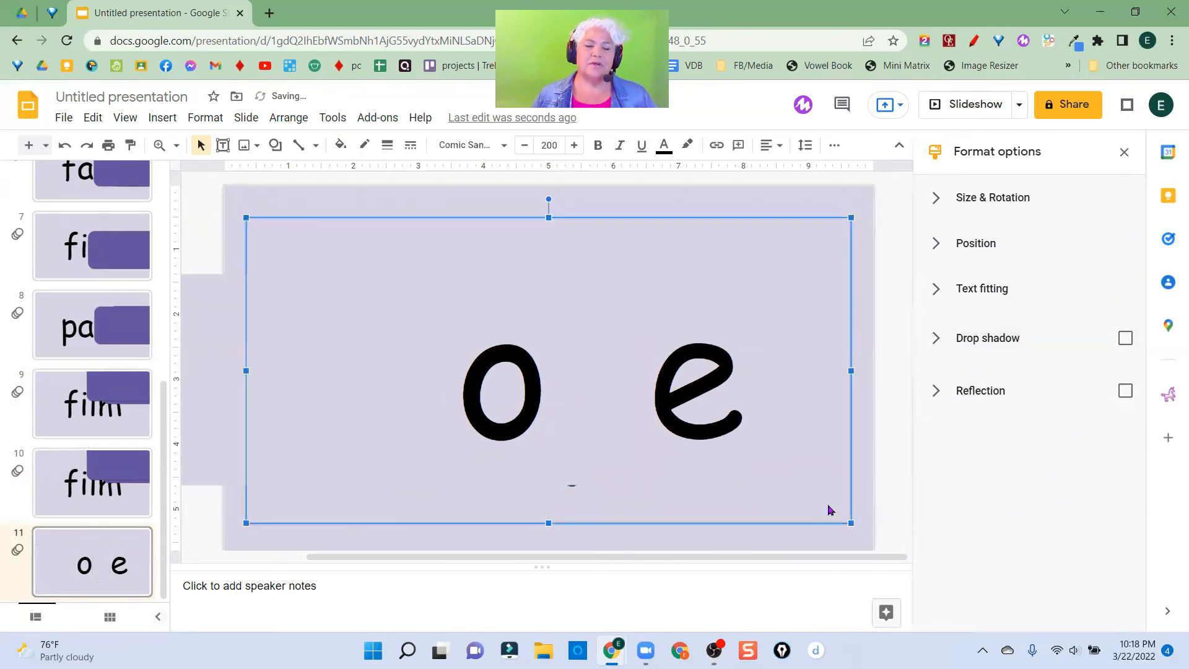
pyautogui.click(595, 457)
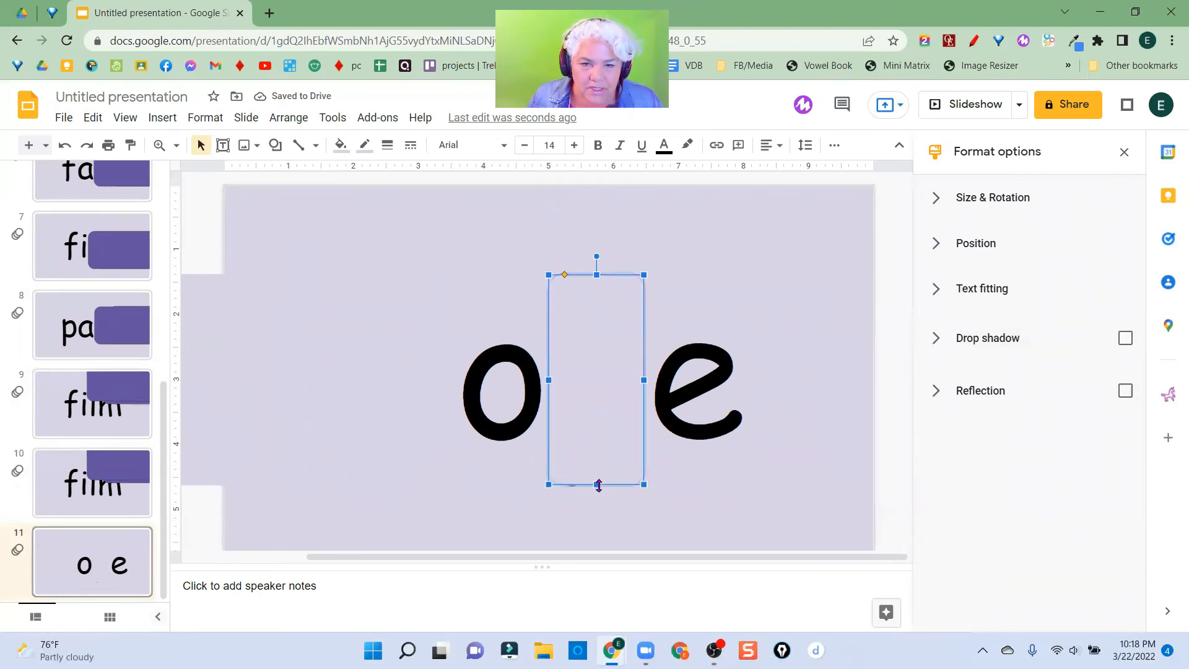
pyautogui.moveTo(598, 485); pyautogui.dragTo(598, 493)
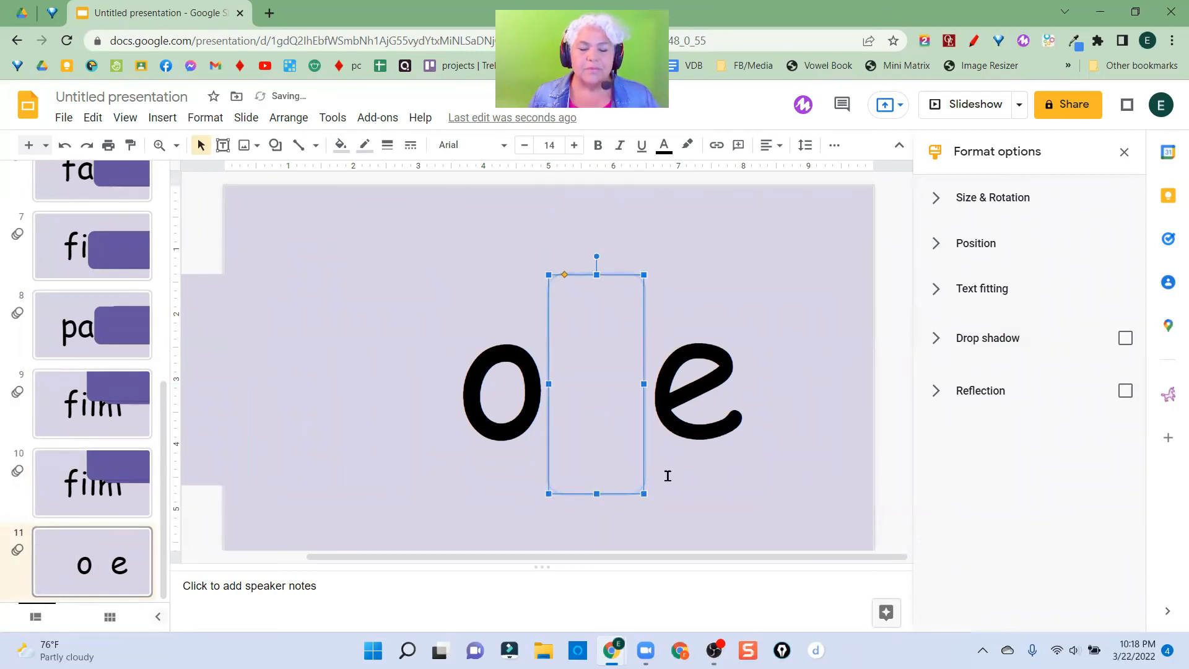
pyautogui.click(750, 219)
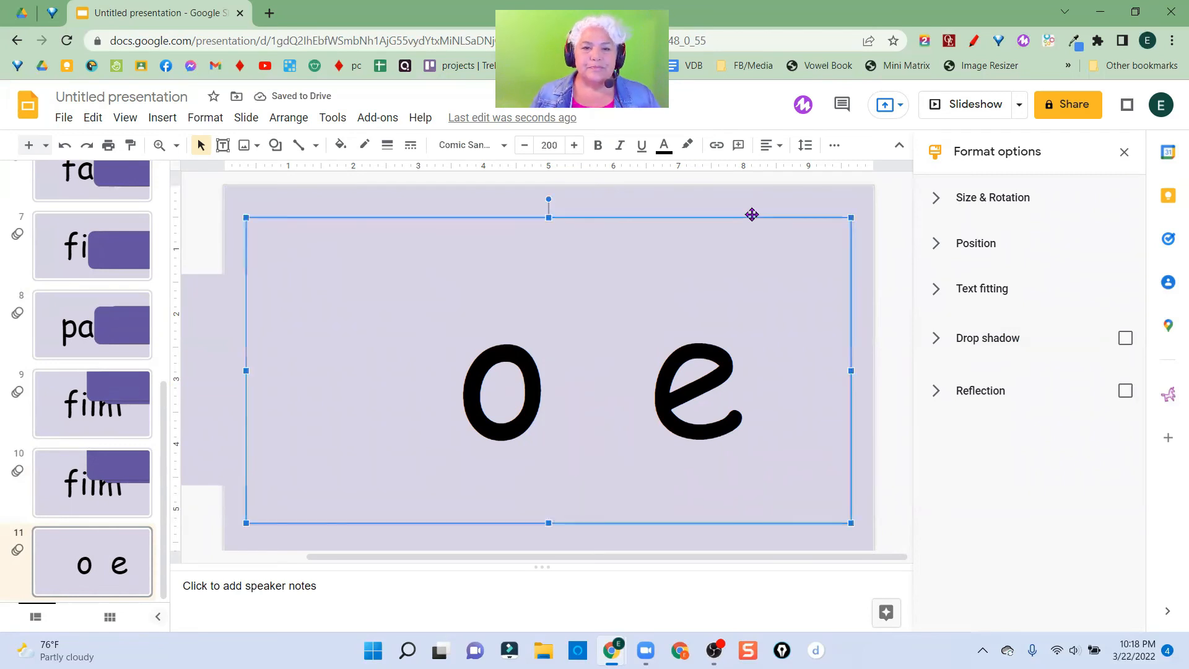
# Set the text font of the narrow cover between "o" and "e" to Comic Sans and try a font size of 200
pyautogui.click(592, 398)
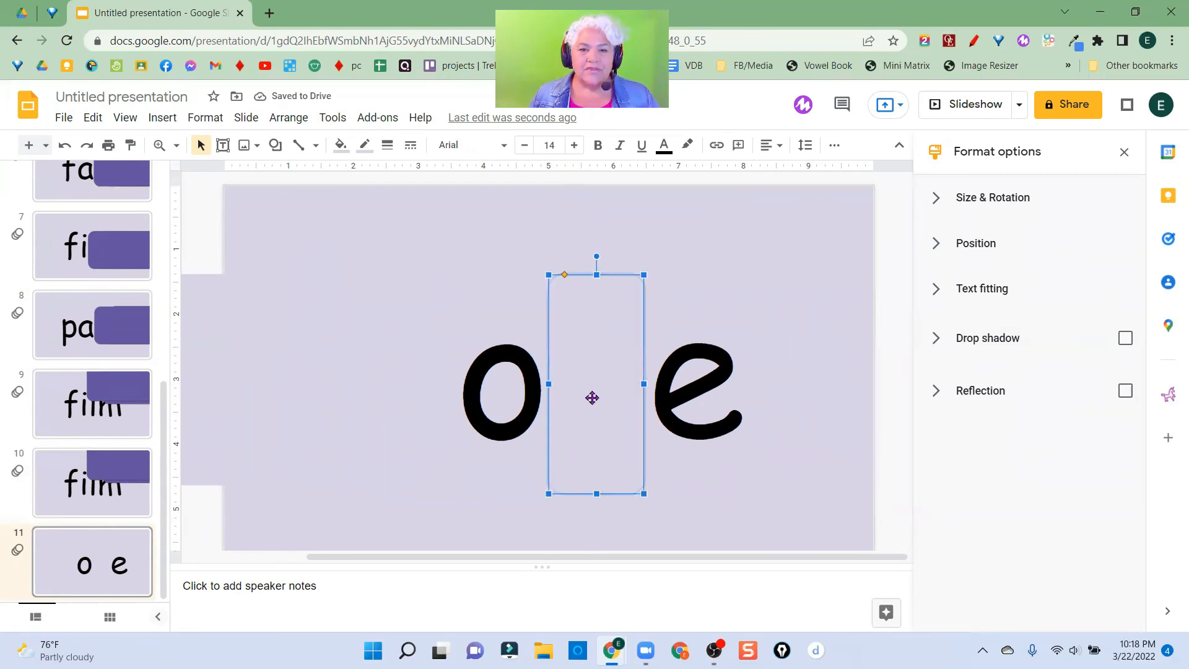
pyautogui.click(475, 147)
pyautogui.click(489, 262)
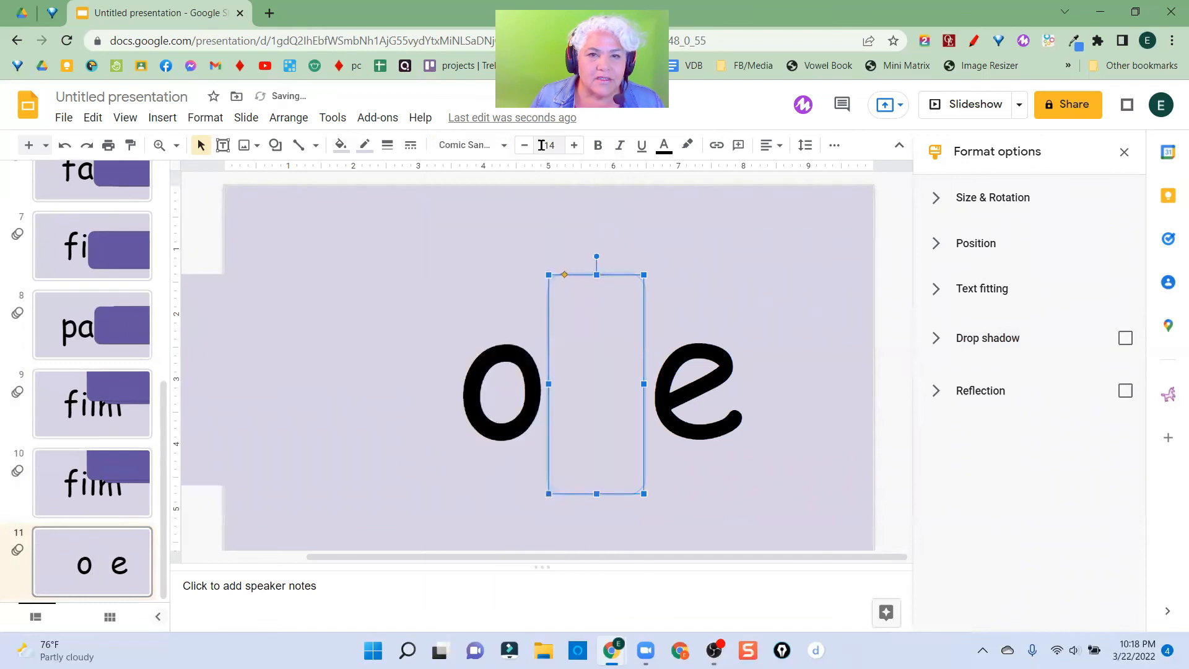
pyautogui.click(547, 145)
pyautogui.write('200')
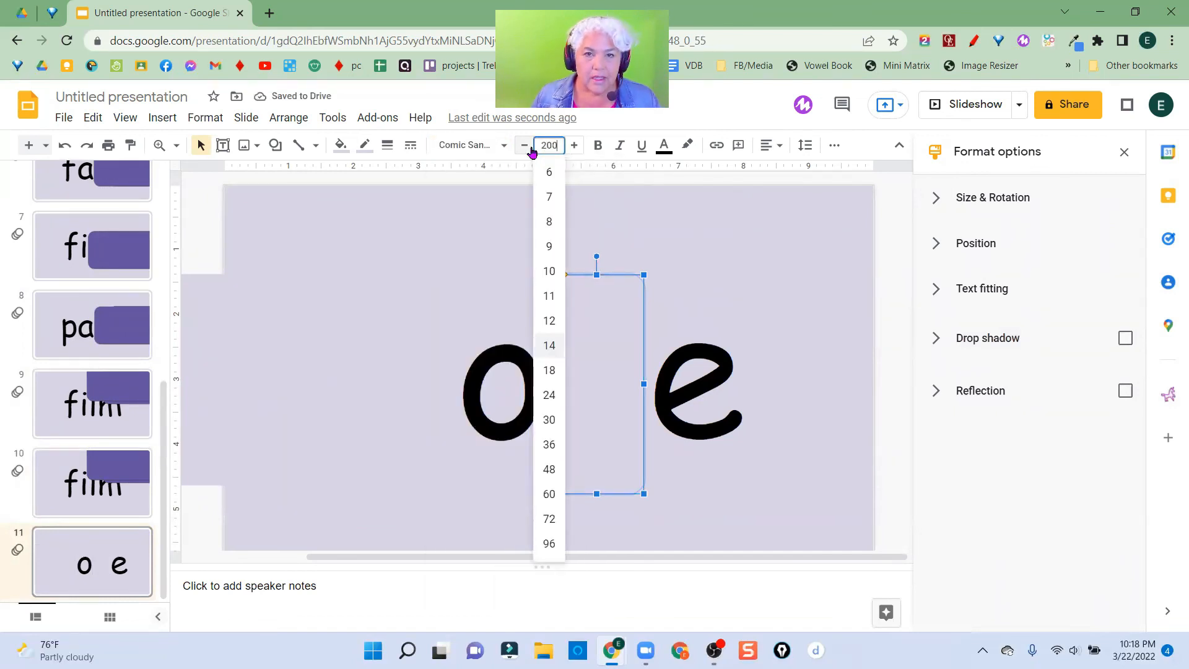
pyautogui.click(586, 378)
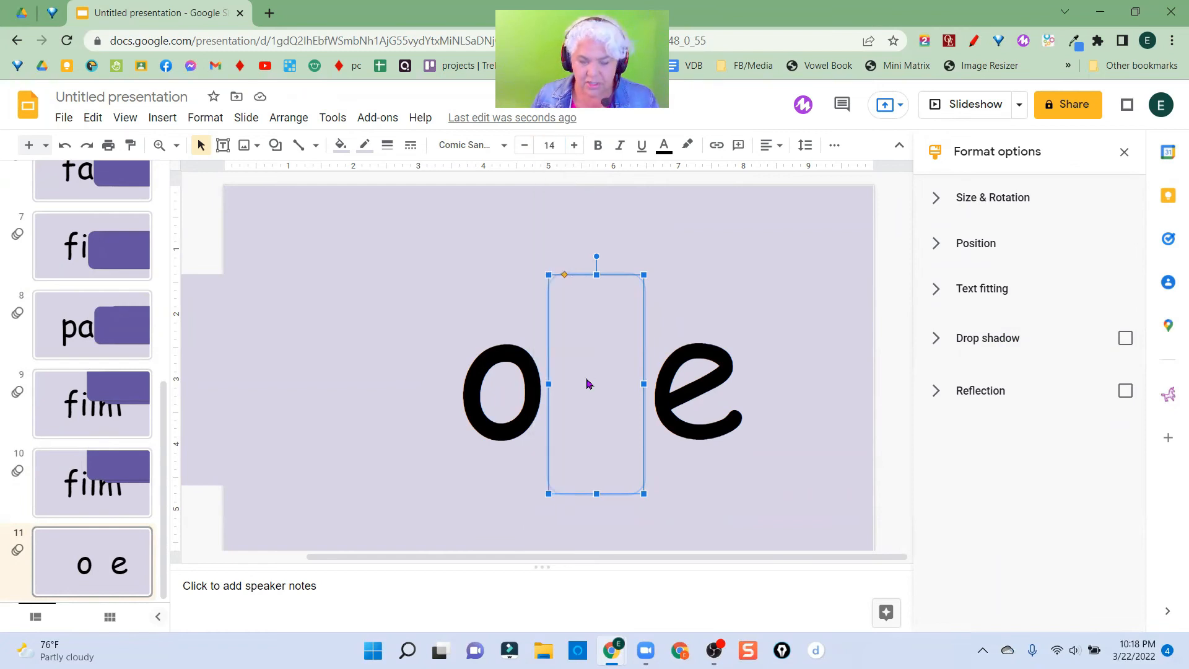
# Enter a dash in the narrow cover between "o" and "e" and set its font size to 200
pyautogui.click(588, 385)
pyautogui.moveTo(568, 384); pyautogui.dragTo(551, 384)
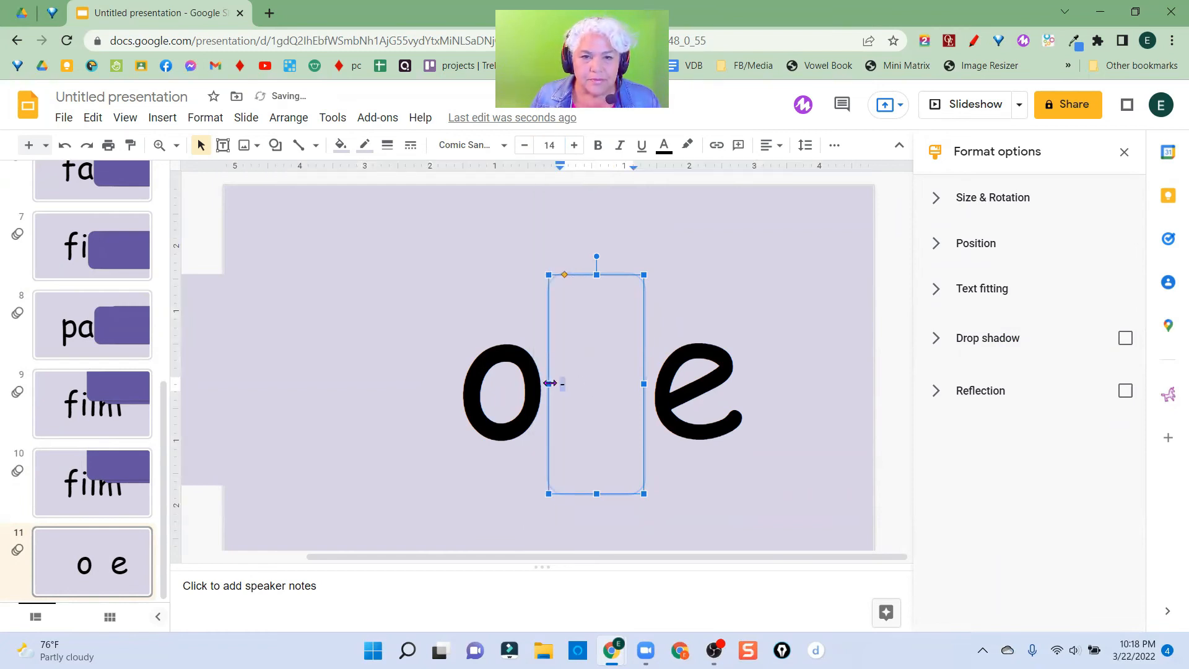
pyautogui.click(555, 146)
pyautogui.write('200')
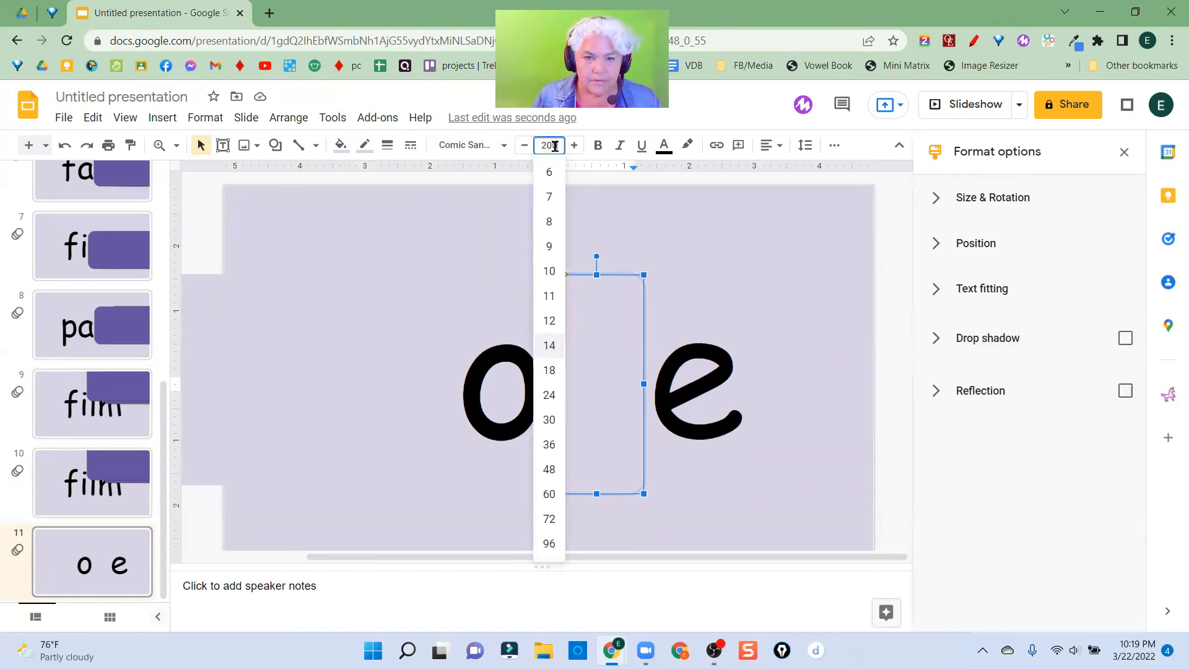
pyautogui.press('Return')
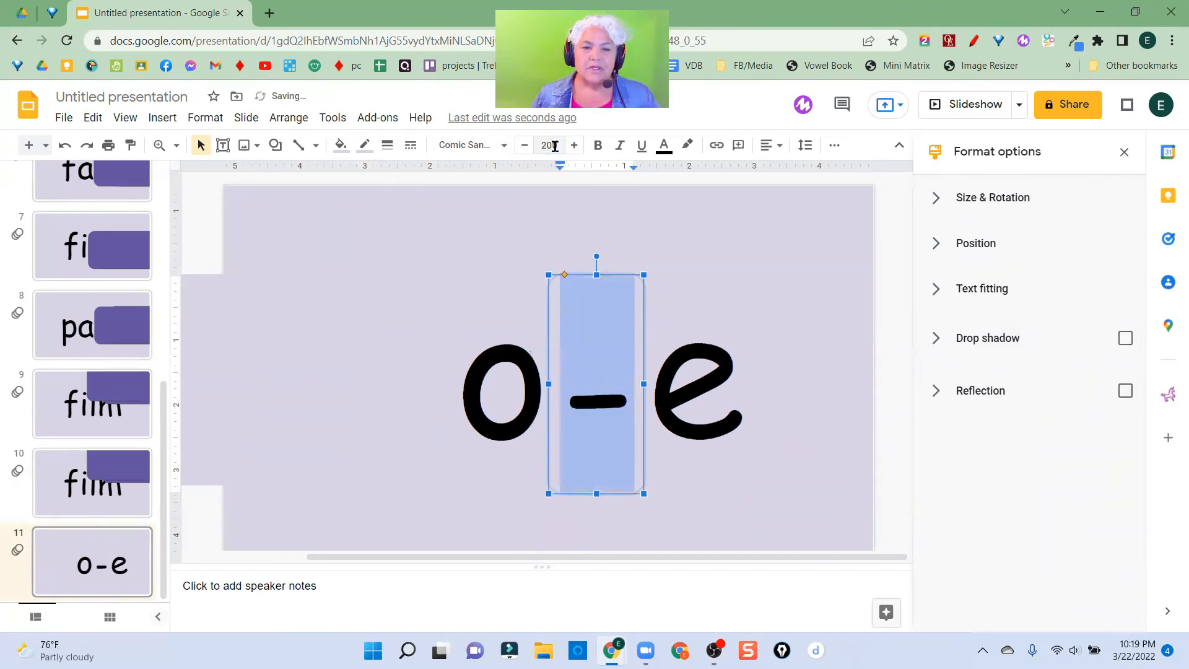